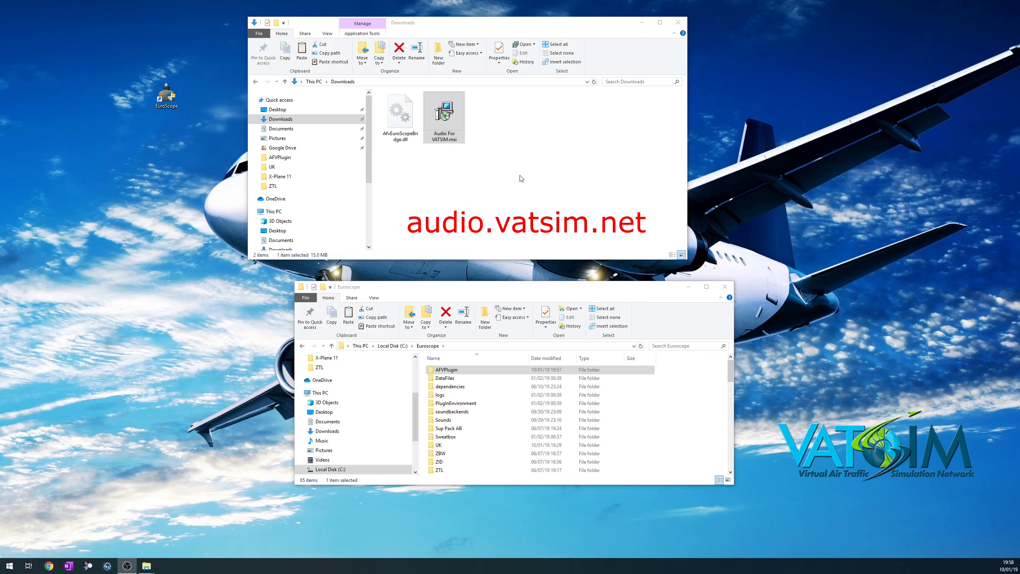
# Install Audio For VATSIM from the installer in Downloads, keeping the C:\AudioForVATSIM\ installation folder
pyautogui.click(497, 204)
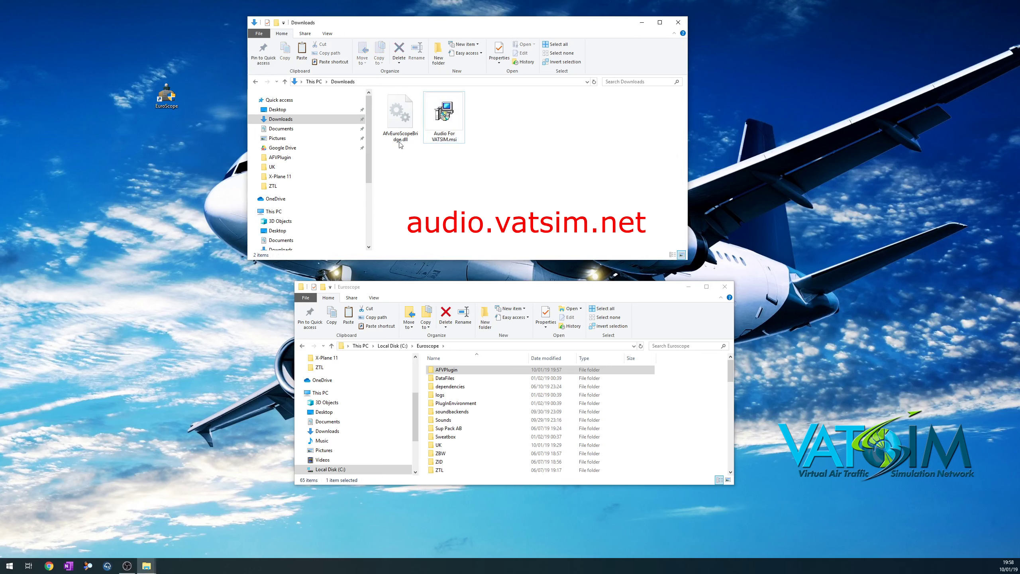
pyautogui.click(401, 117)
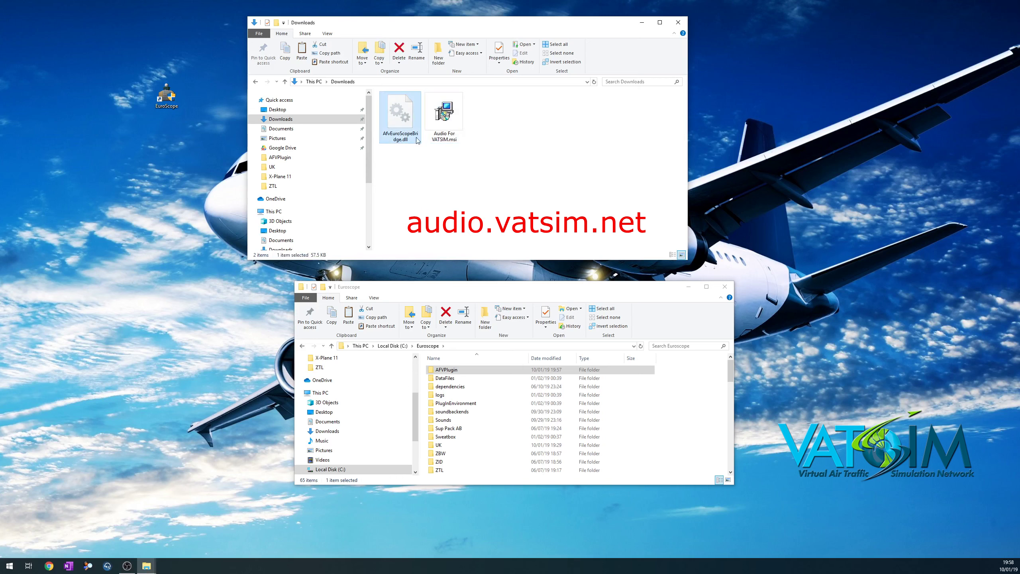
pyautogui.click(452, 123)
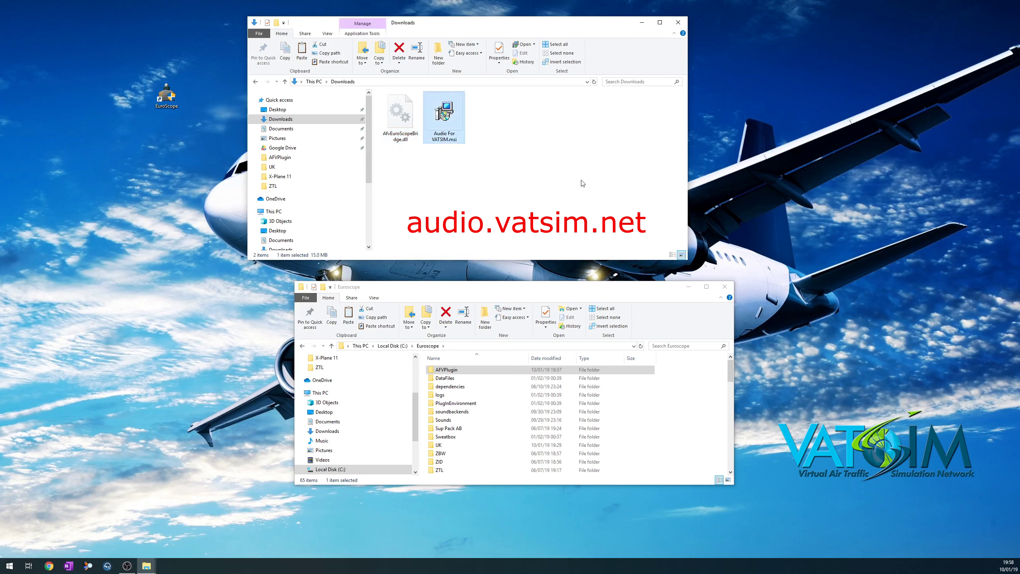
pyautogui.doubleClick(445, 112)
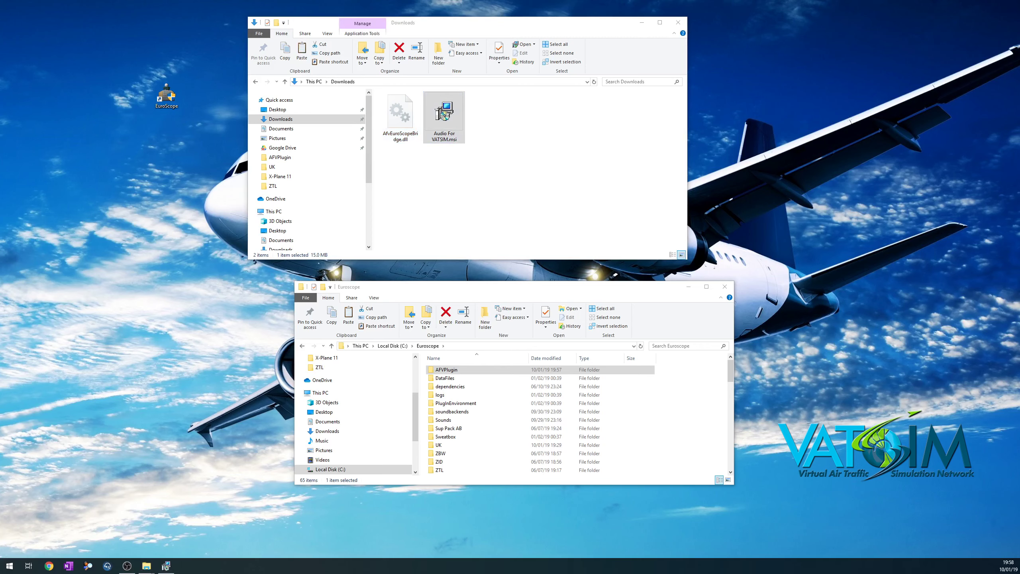
pyautogui.click(351, 332)
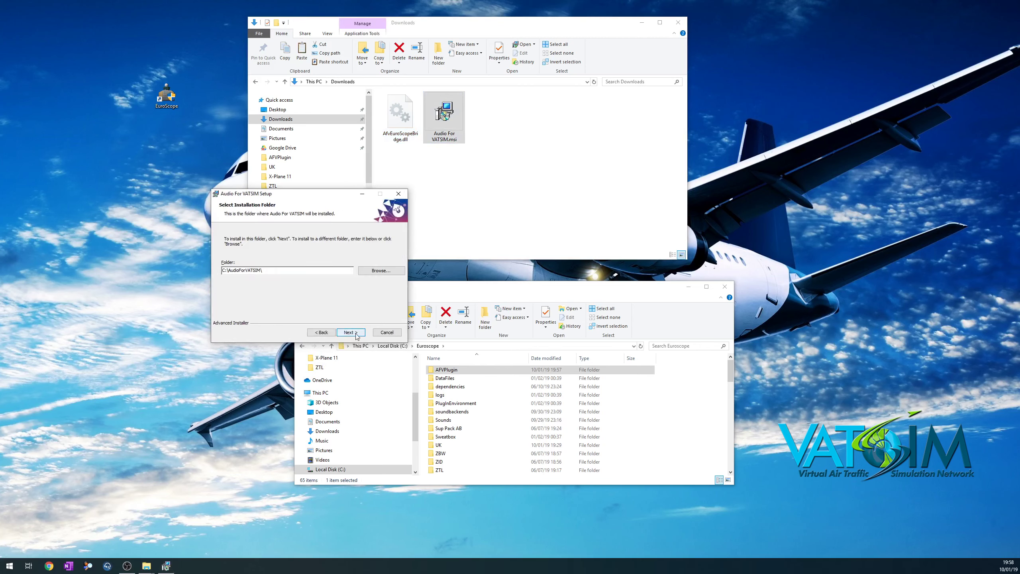
pyautogui.click(350, 332)
pyautogui.click(350, 332)
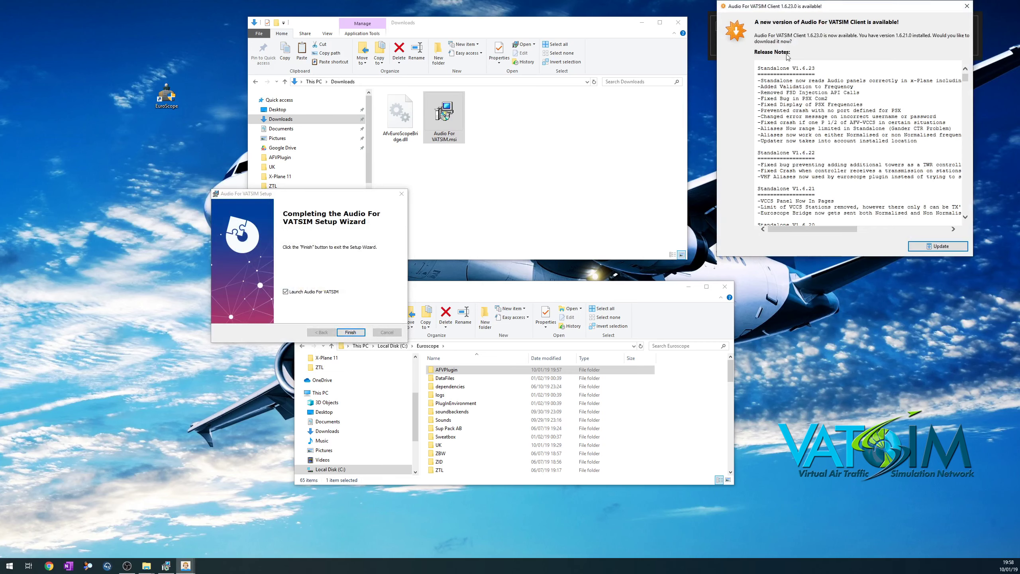
# Update the Audio For VATSIM client to version 1.6.23.0 and run its setup wizard
pyautogui.click(938, 246)
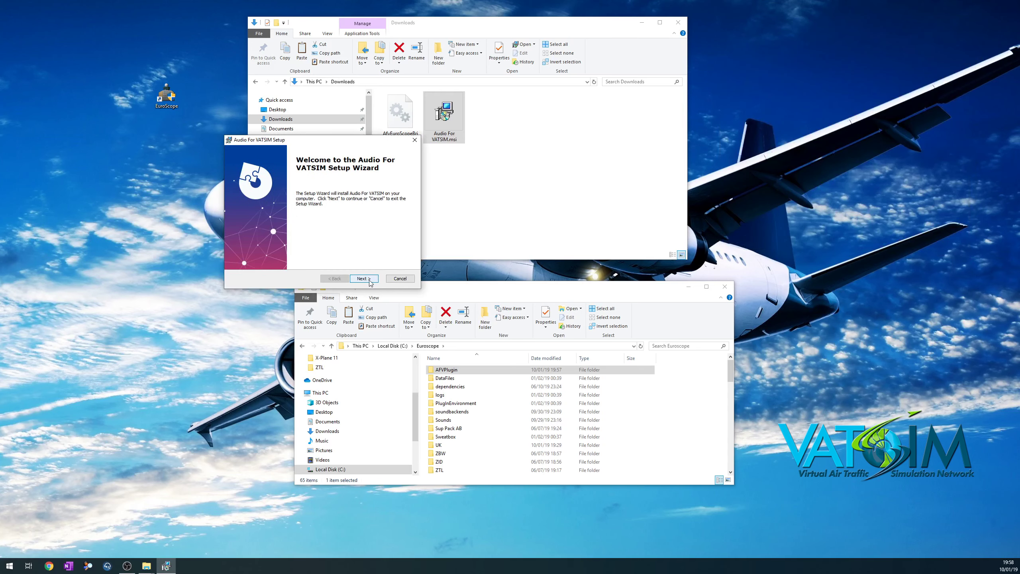
pyautogui.click(369, 279)
pyautogui.click(363, 279)
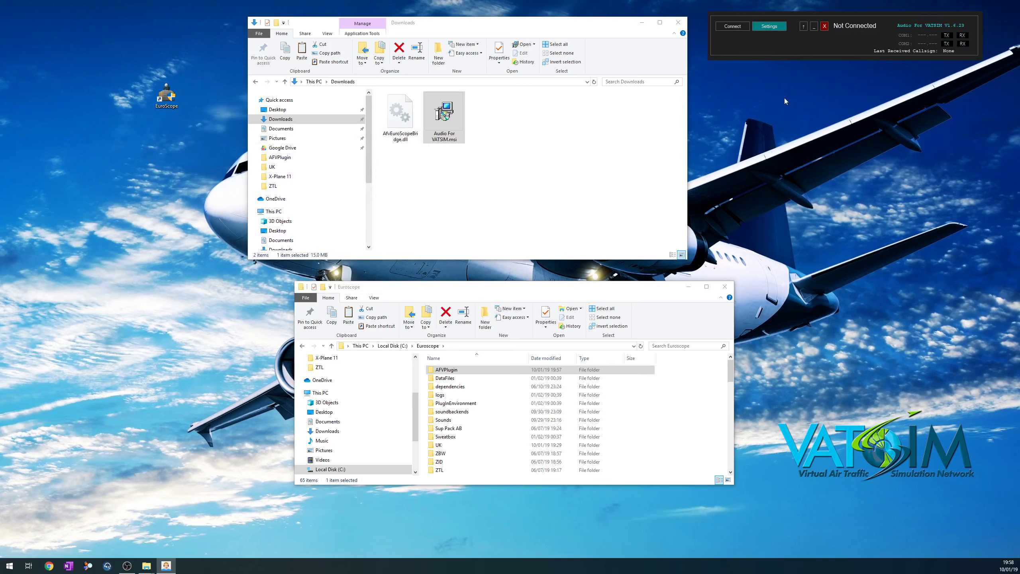
# Examine the user details, audio devices, volume levels and push-to-talk assignment in the AFV settings, and dismiss the dialog
pyautogui.click(769, 27)
pyautogui.moveTo(830, 17); pyautogui.dragTo(446, 137)
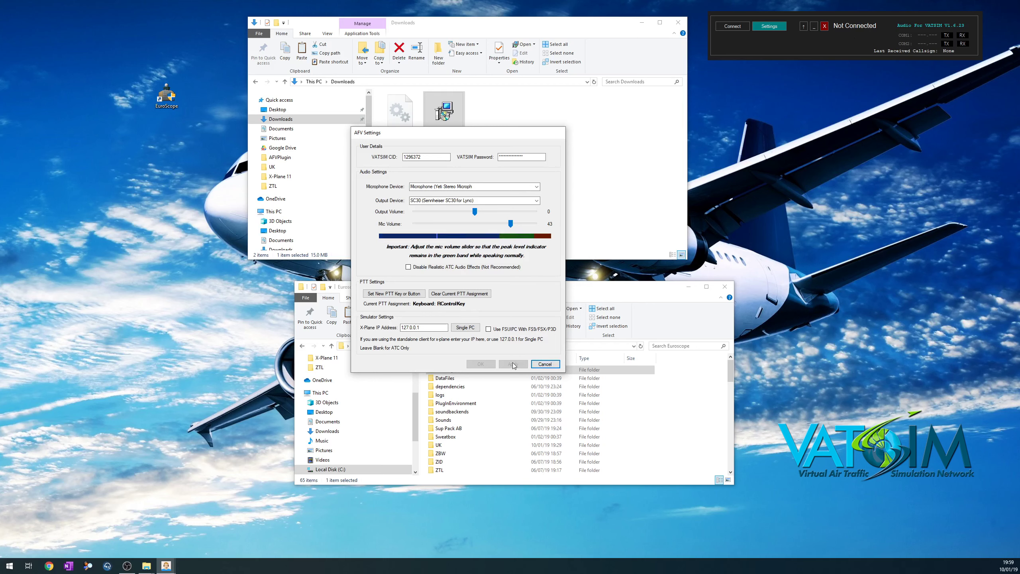
pyautogui.click(547, 365)
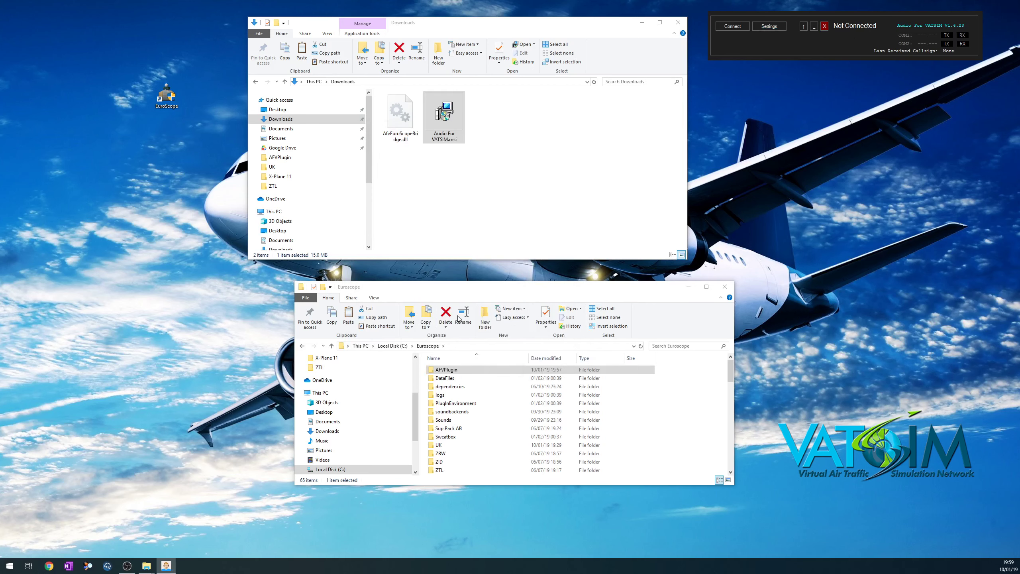
# Copy AfvEuroScopeBridge.dll from Downloads into the Euroscope AFVPlugin folder and close both folder windows
pyautogui.click(403, 115)
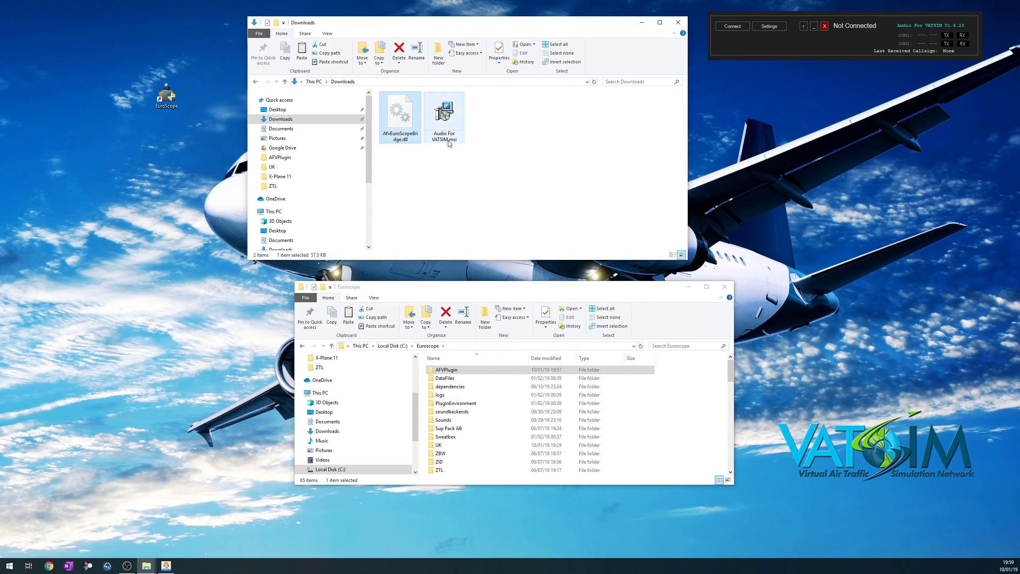
pyautogui.doubleClick(456, 372)
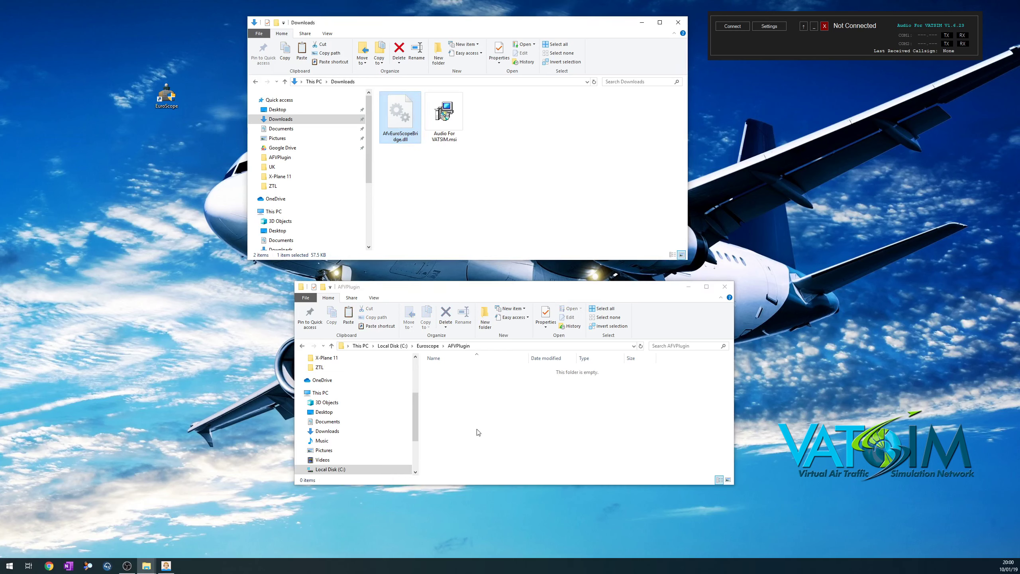
pyautogui.hotkey('ctrl', 'v')
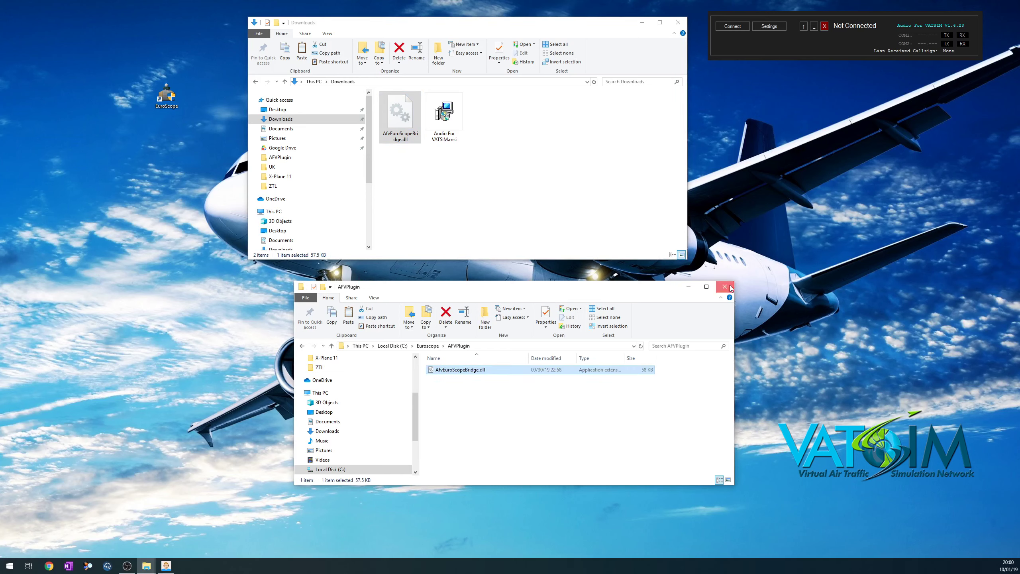
pyautogui.click(731, 288)
pyautogui.click(678, 22)
# Launch EuroScope and connect directly to VATSIM as ATL_CTR on the AFV beta FSD server, continuing without a logoff time
pyautogui.doubleClick(161, 100)
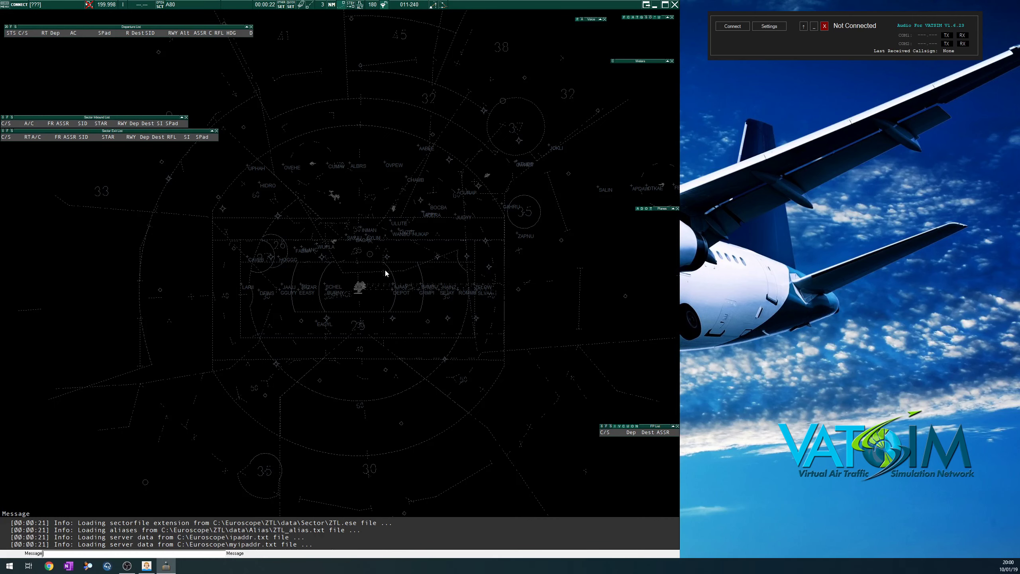
pyautogui.click(34, 5)
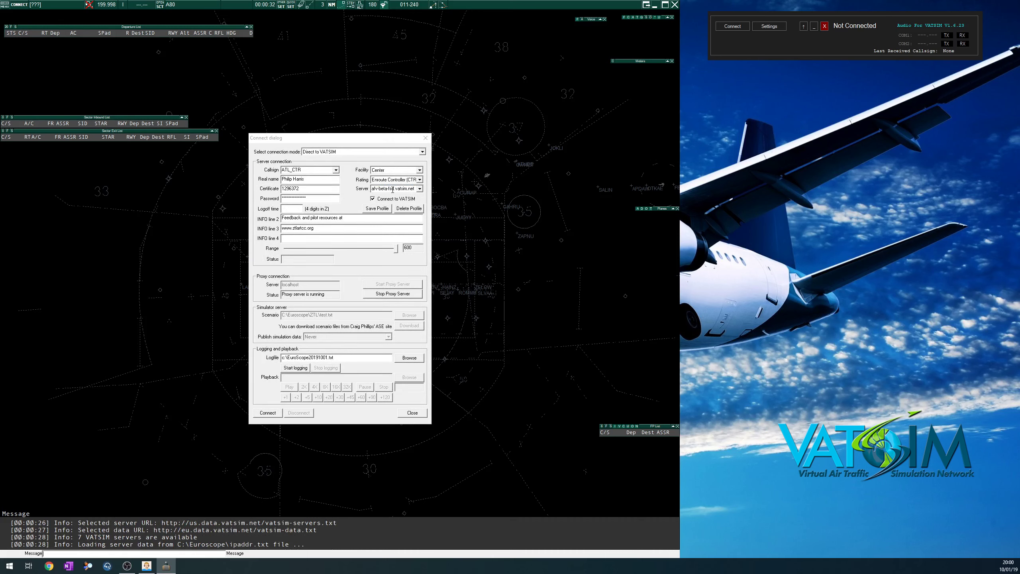
pyautogui.click(420, 189)
pyautogui.click(411, 203)
pyautogui.click(281, 415)
pyautogui.press('Return')
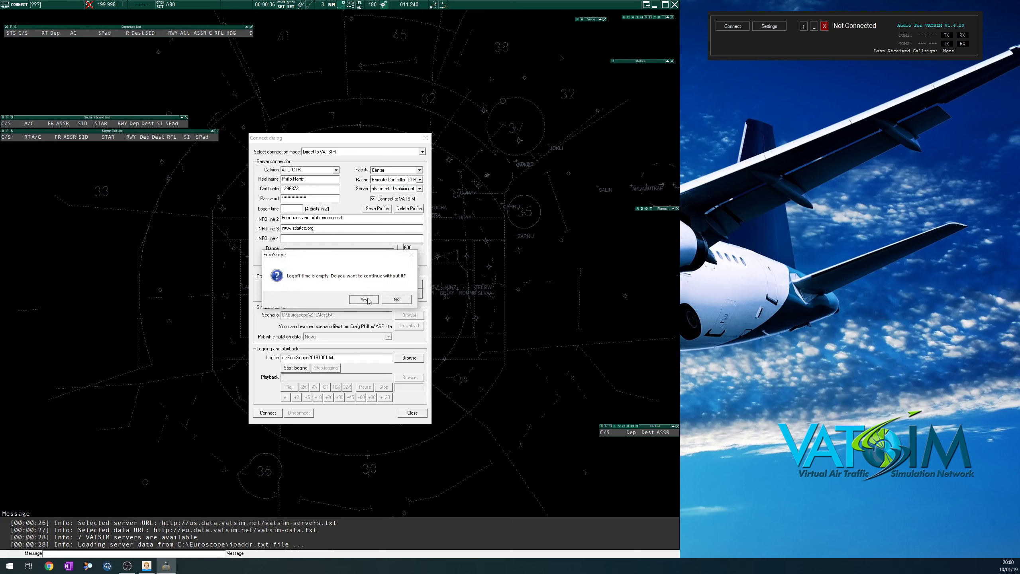
pyautogui.moveTo(504, 188); pyautogui.dragTo(375, 187)
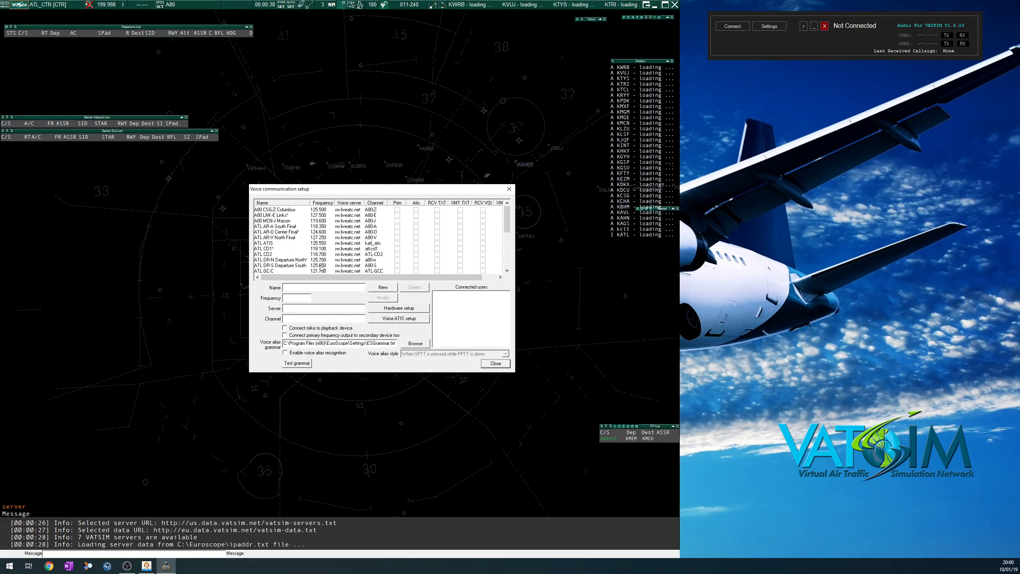
# Load the plug-in AfvEuroScopeBridge.dll from C:\Euroscope\AFVPlugin into EuroScope
pyautogui.click(282, 5)
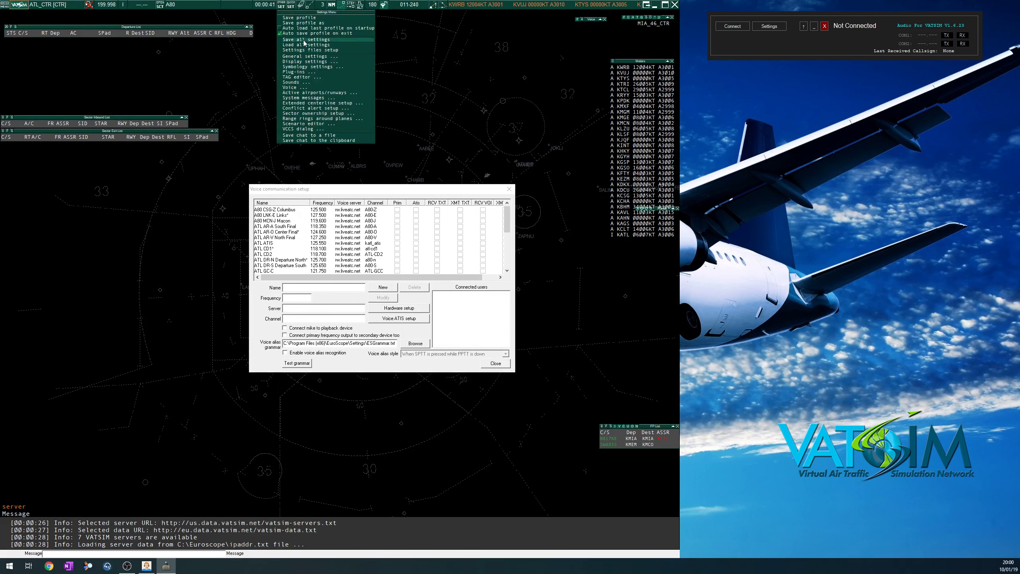
pyautogui.click(302, 72)
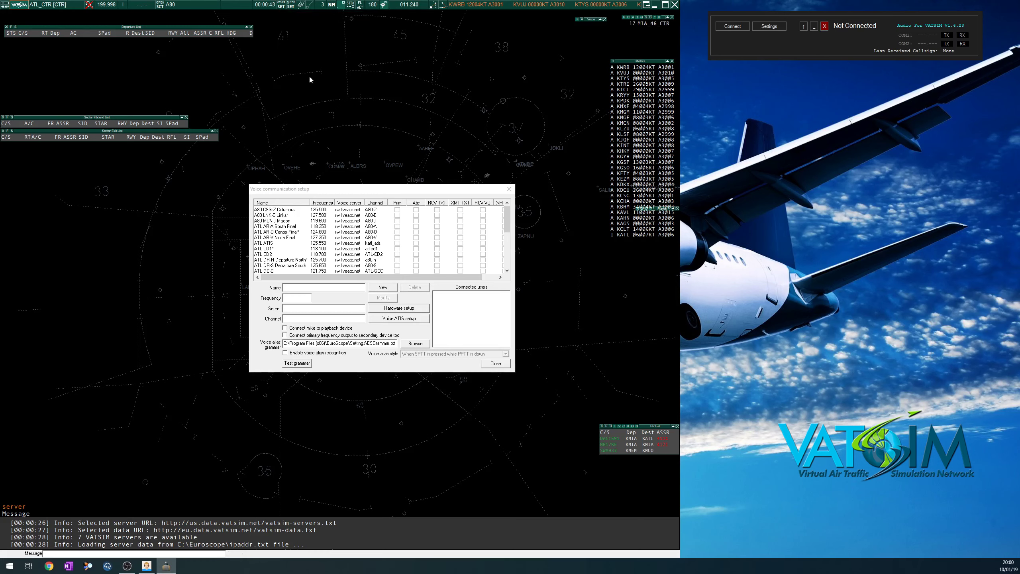
pyautogui.click(473, 184)
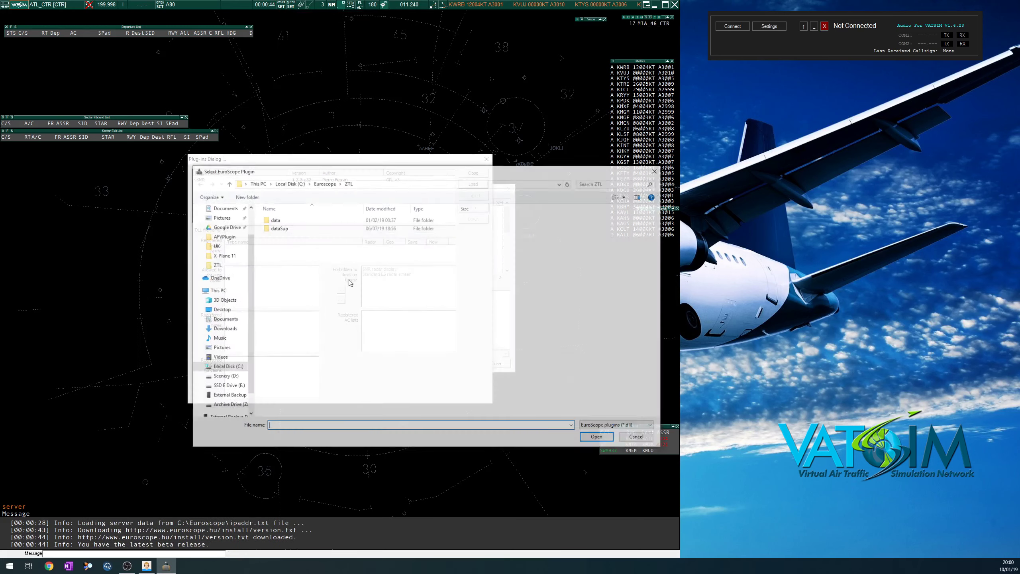
pyautogui.click(288, 183)
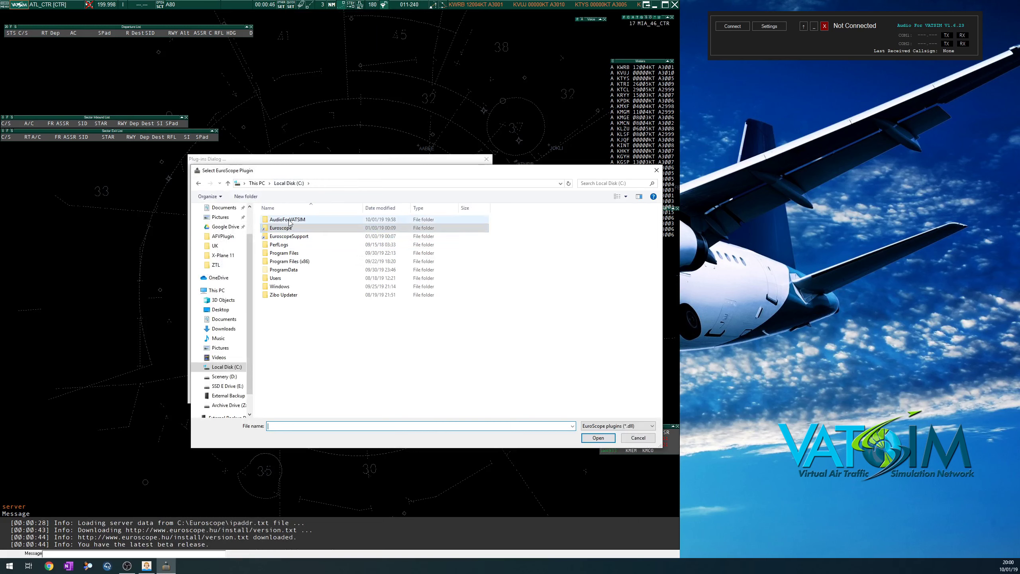
pyautogui.doubleClick(284, 227)
pyautogui.click(292, 183)
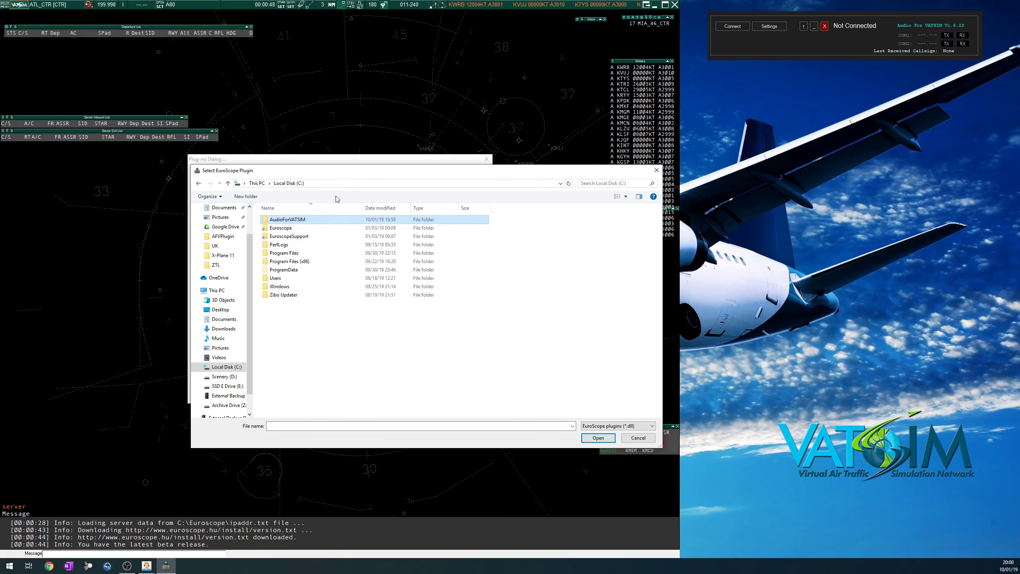
pyautogui.doubleClick(298, 227)
pyautogui.doubleClick(298, 222)
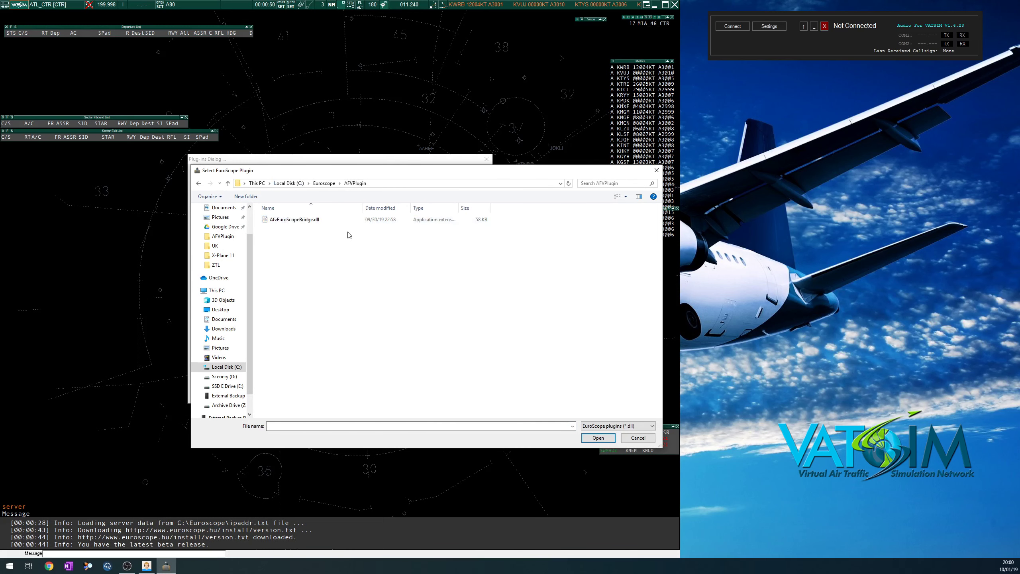
pyautogui.click(298, 222)
pyautogui.click(587, 439)
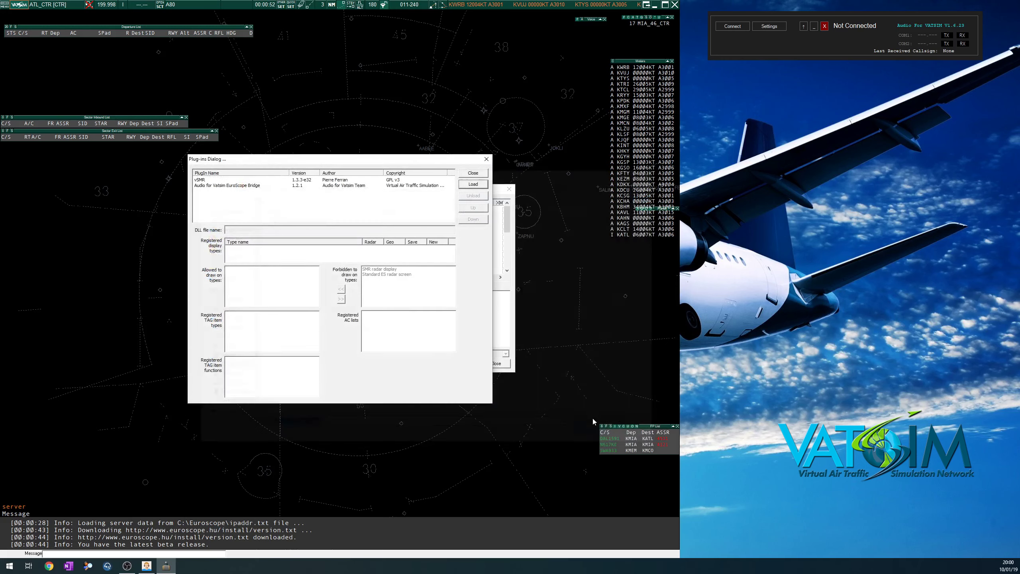
pyautogui.click(474, 173)
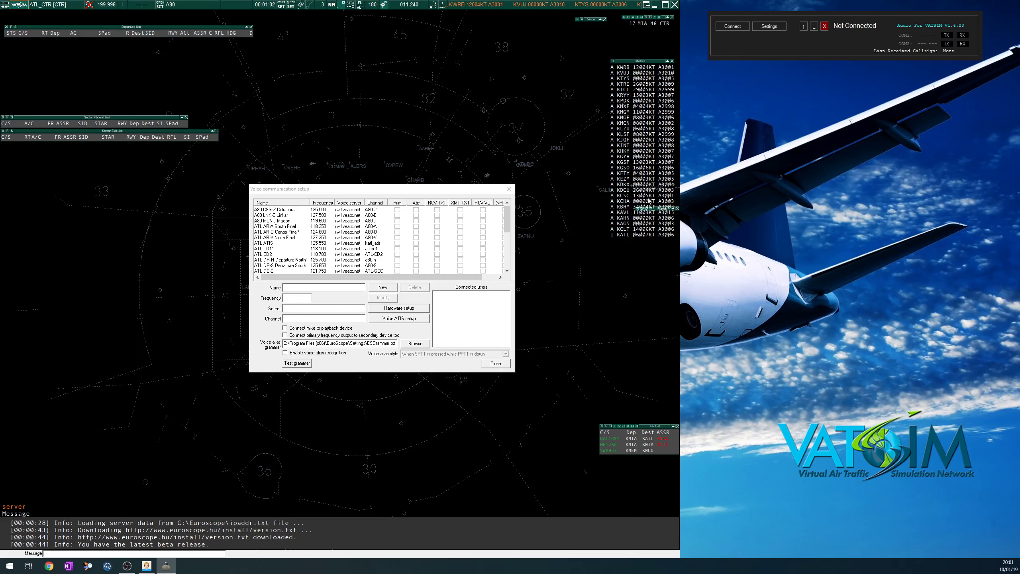
# Connect the Audio For VATSIM client and make ZTL-43 the primary frequency in EuroScope's voice communication setup
pyautogui.click(732, 27)
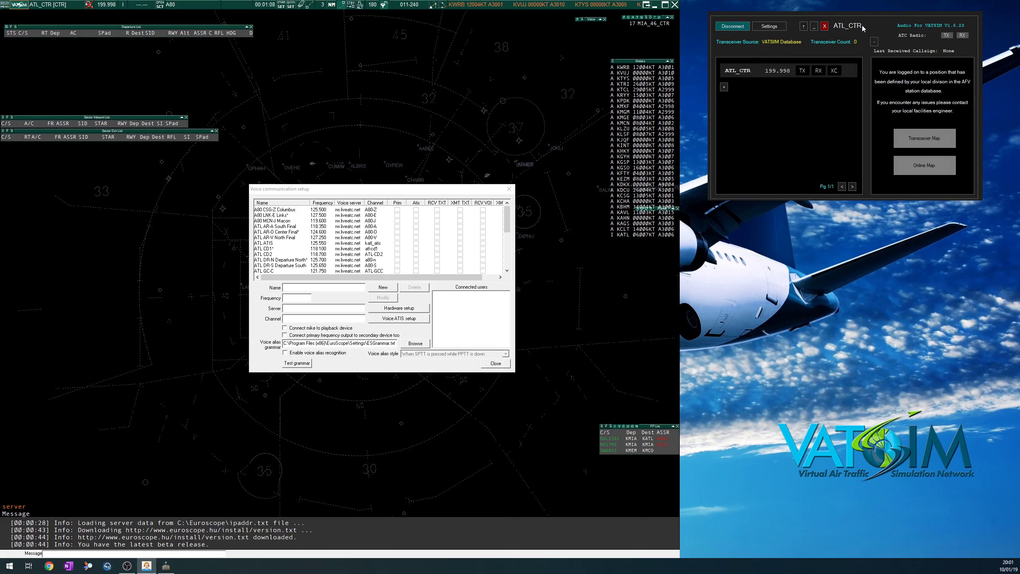
pyautogui.scroll(-6, 309, 251)
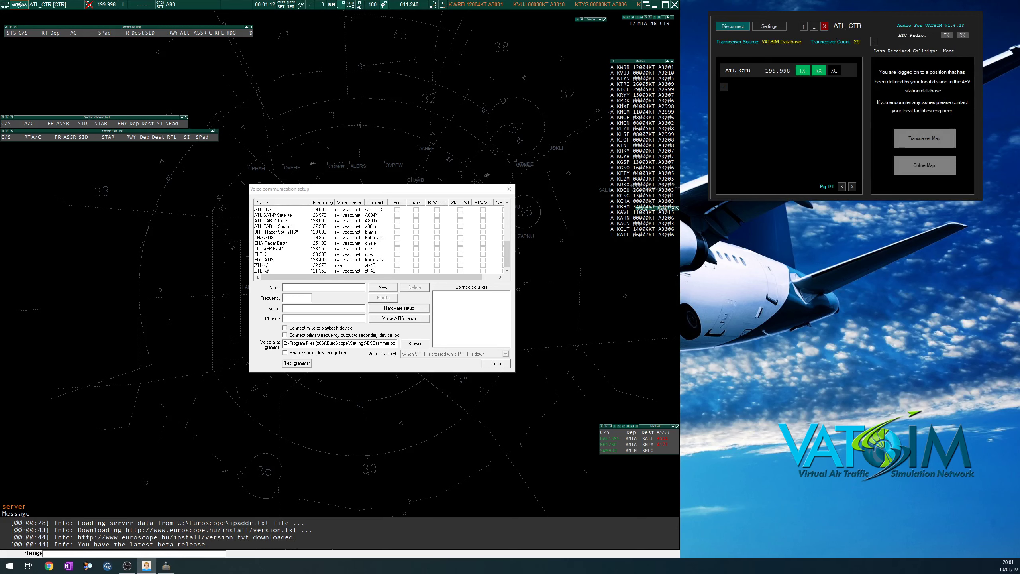
pyautogui.click(265, 267)
pyautogui.click(397, 265)
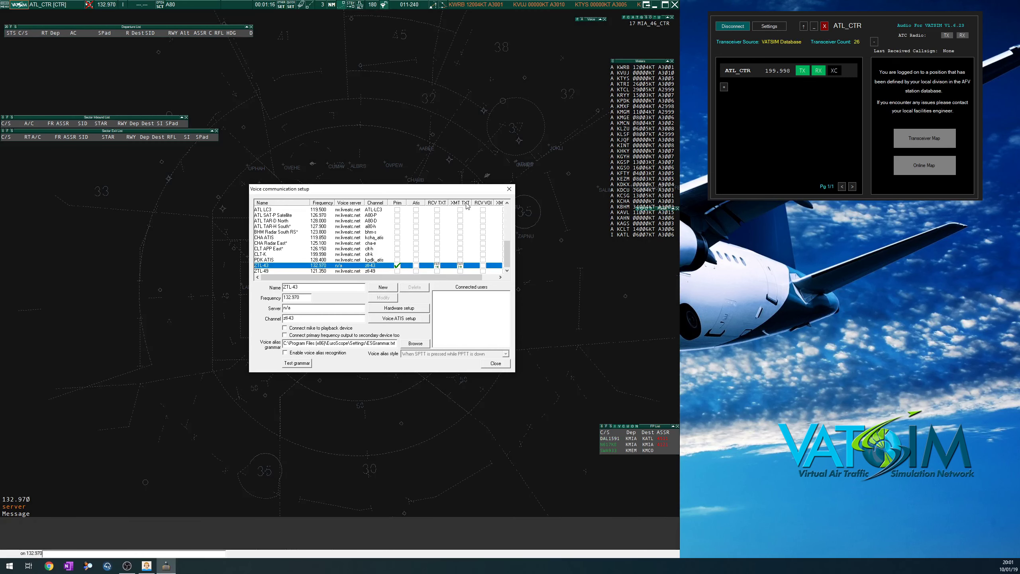
# Examine ZTL-43's voice receive and transmit columns and its server and channel fields, and close the voice setup
pyautogui.moveTo(476, 279); pyautogui.dragTo(509, 277)
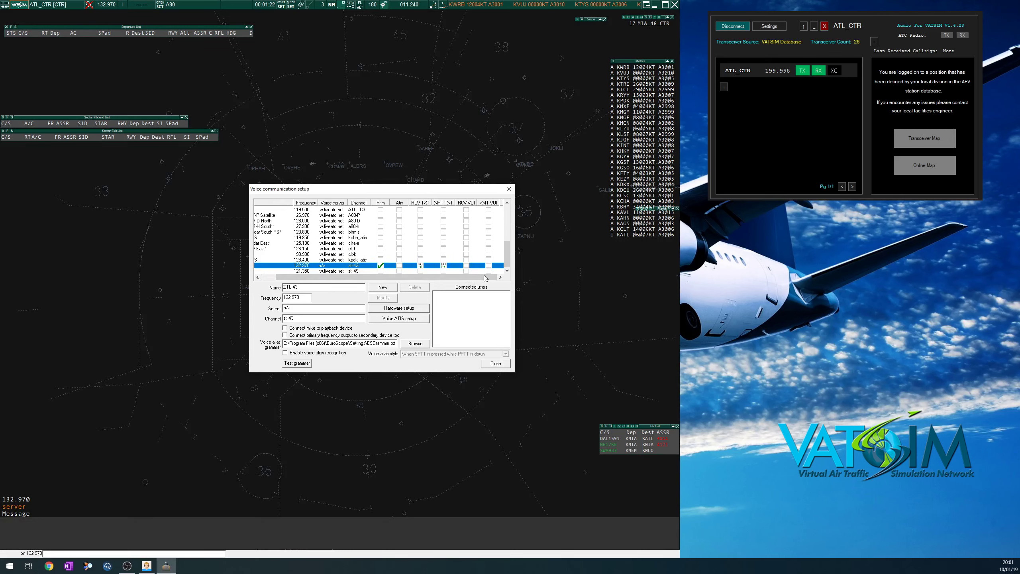
pyautogui.moveTo(487, 278); pyautogui.dragTo(400, 277)
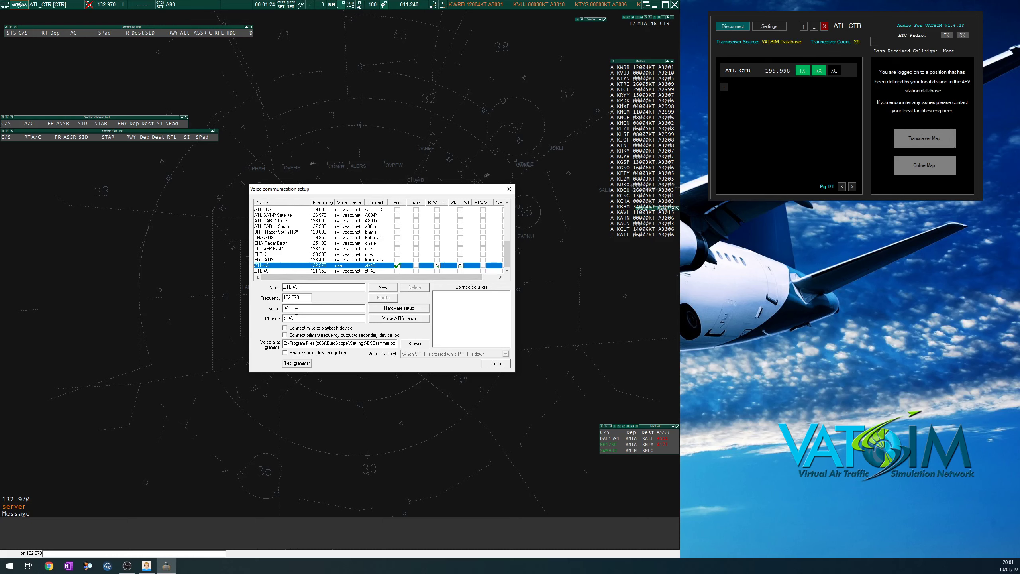
pyautogui.moveTo(303, 309); pyautogui.dragTo(272, 320)
pyautogui.press('Tab')
pyautogui.click(496, 363)
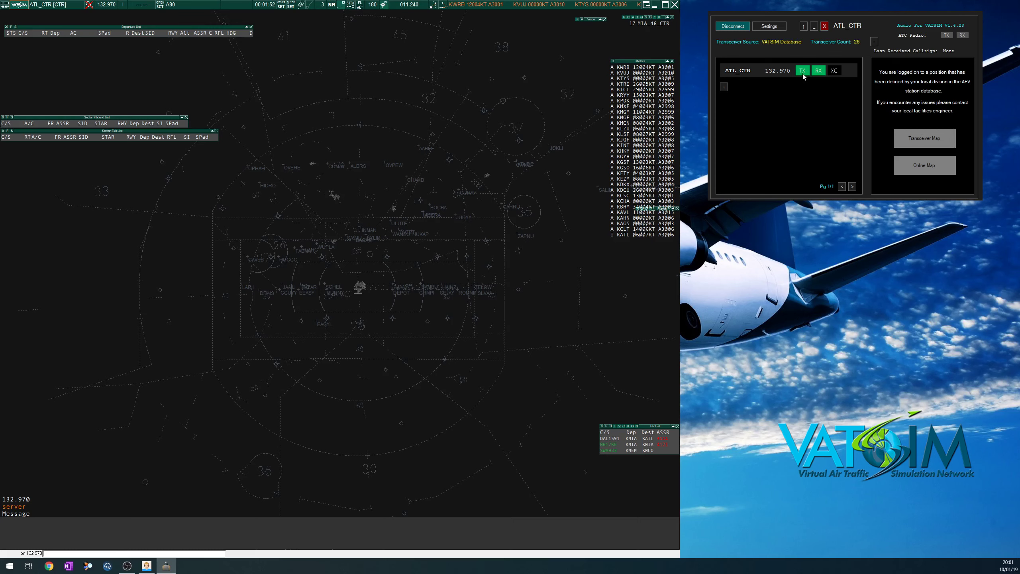
# Test the push-to-talk key, and view the Audio For VATSIM client in its compact layouts before restoring the full window
pyautogui.press('ctrl')
pyautogui.click(805, 27)
pyautogui.click(794, 27)
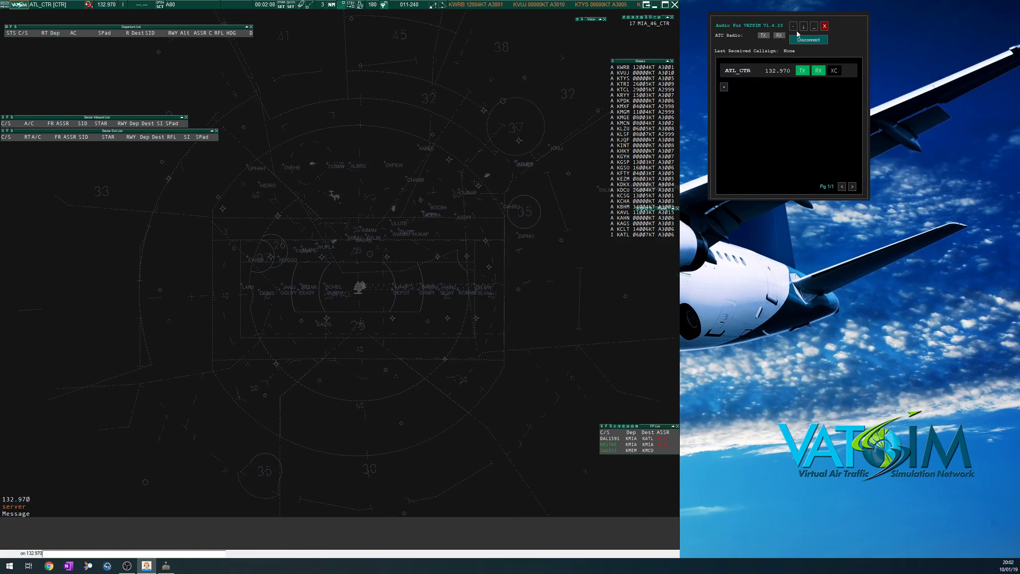
pyautogui.click(794, 29)
pyautogui.click(804, 32)
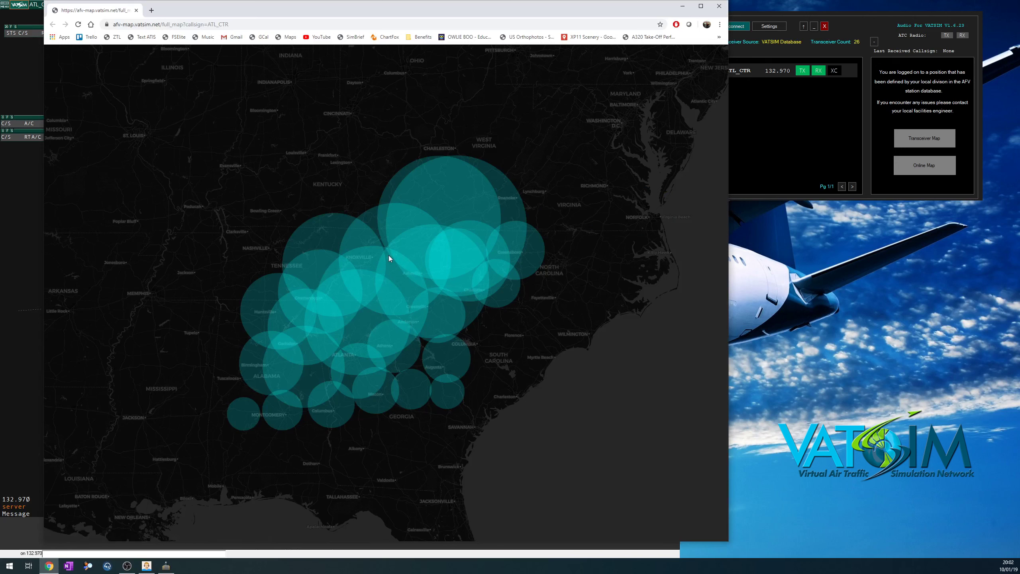
# Close the ATL_CTR transceiver map and open the online map of connected clients
pyautogui.click(719, 6)
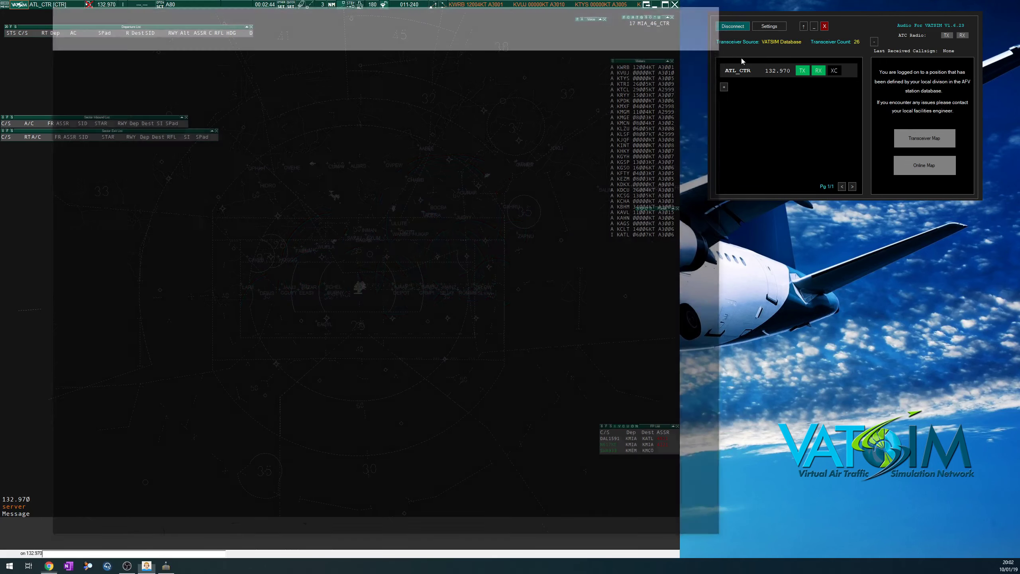
pyautogui.click(929, 171)
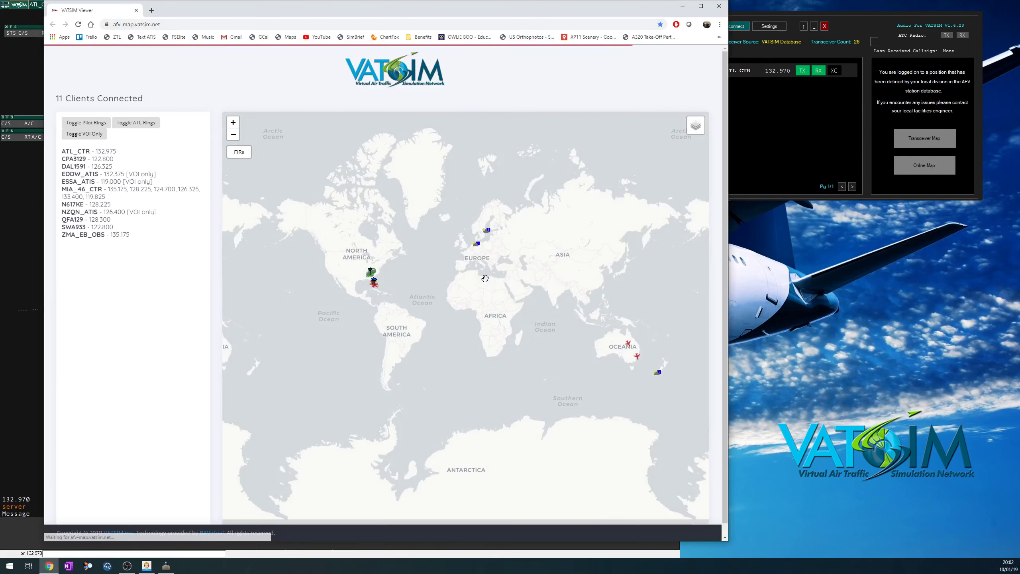
# Inspect the transceiver rings over Atlanta and Florida on the online map, including the details of SWA933 and MIA_46_CTR
pyautogui.scroll(5, 355, 291)
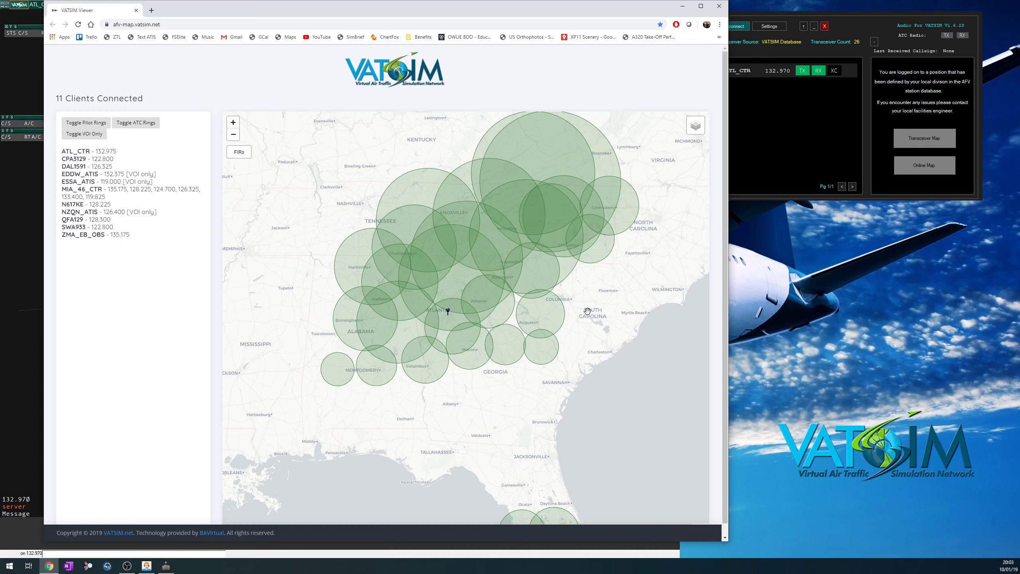
pyautogui.moveTo(614, 420); pyautogui.dragTo(512, 204)
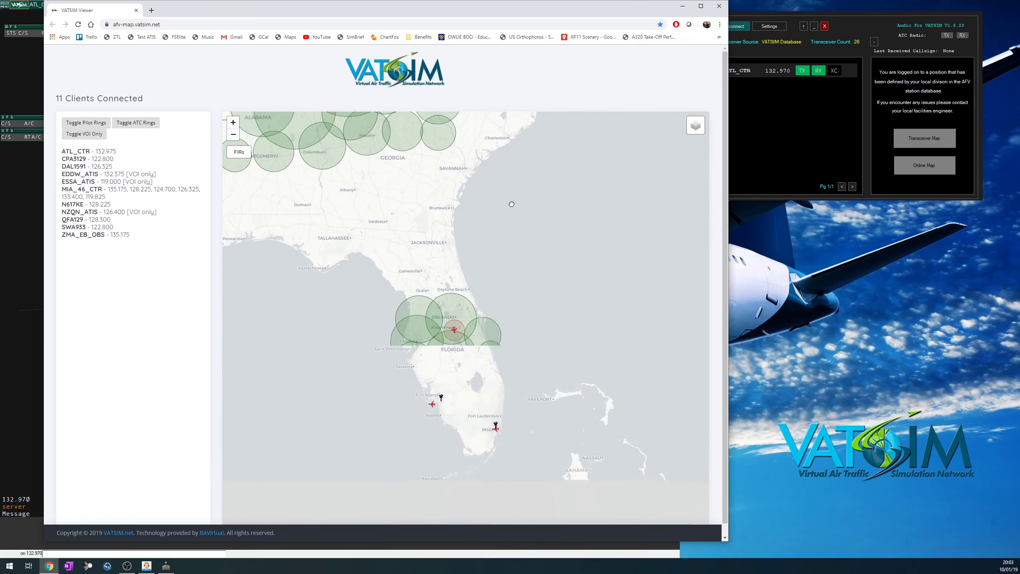
pyautogui.moveTo(527, 324); pyautogui.dragTo(542, 296)
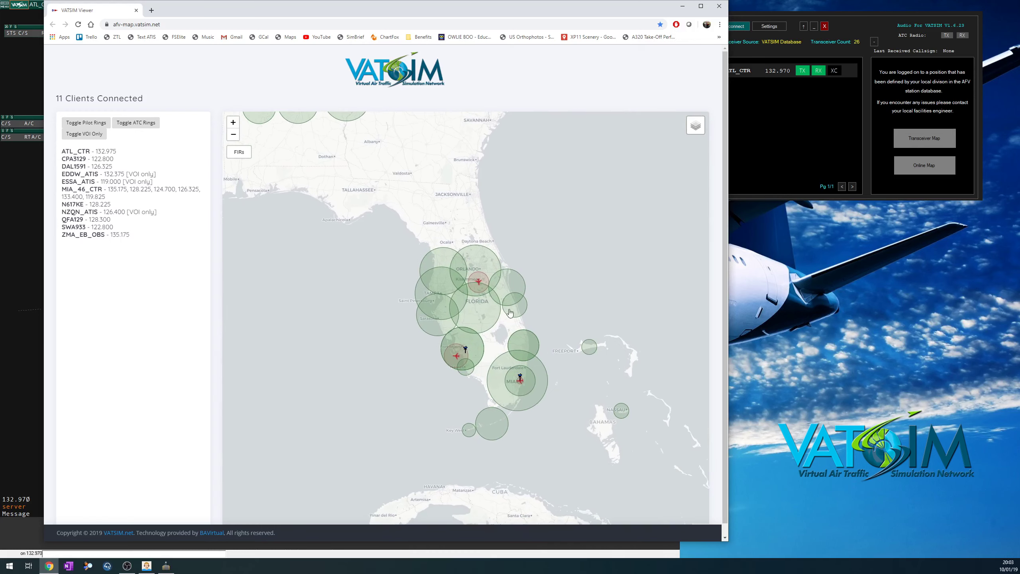
pyautogui.scroll(1, 510, 312)
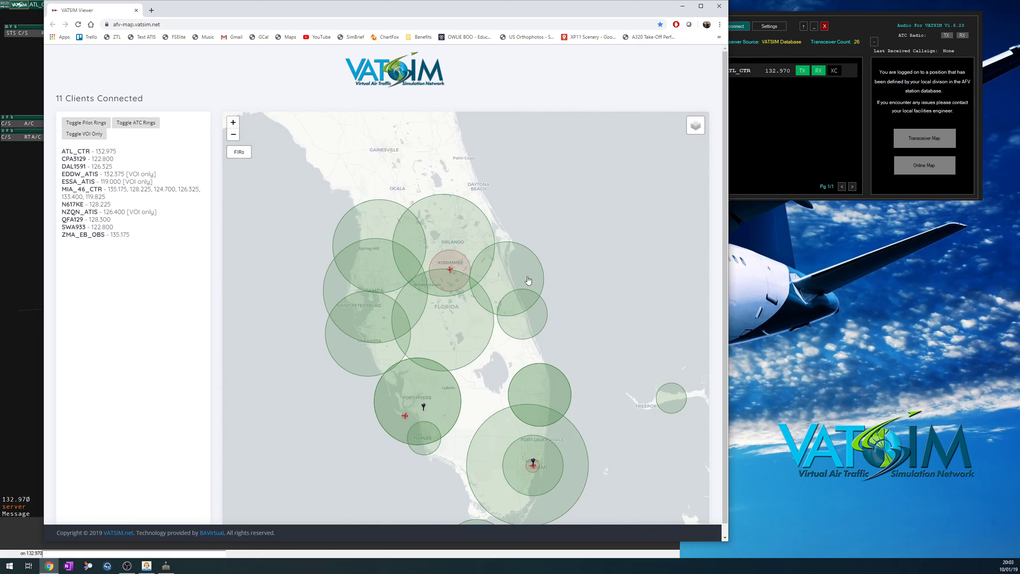
pyautogui.click(451, 270)
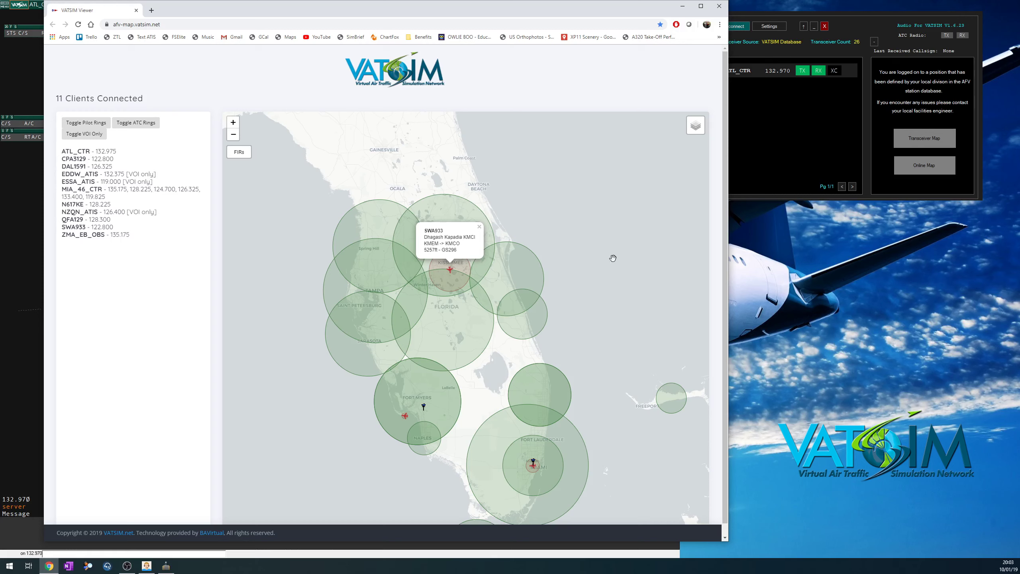
pyautogui.click(483, 330)
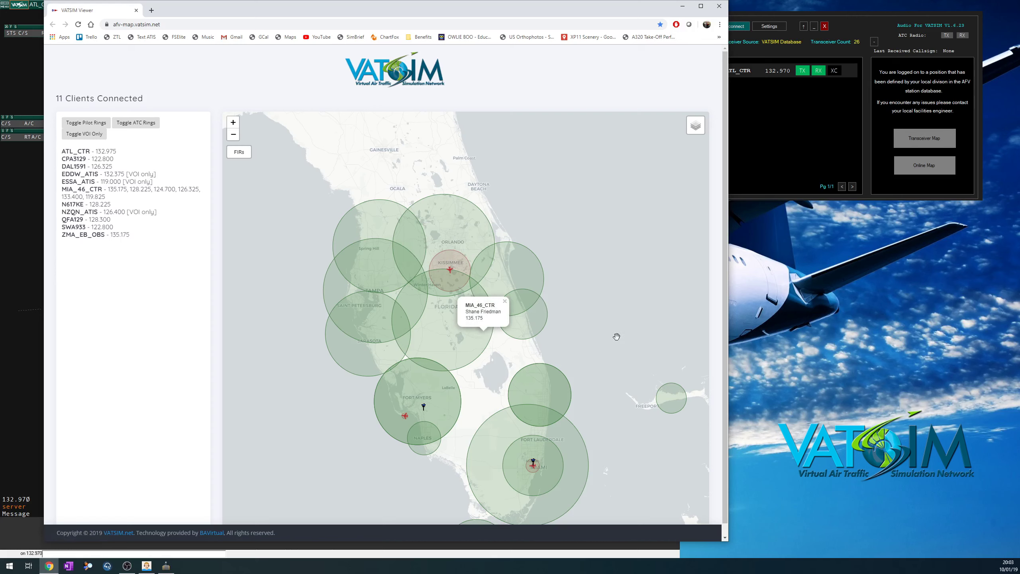
pyautogui.moveTo(621, 335); pyautogui.dragTo(619, 300)
pyautogui.click(618, 301)
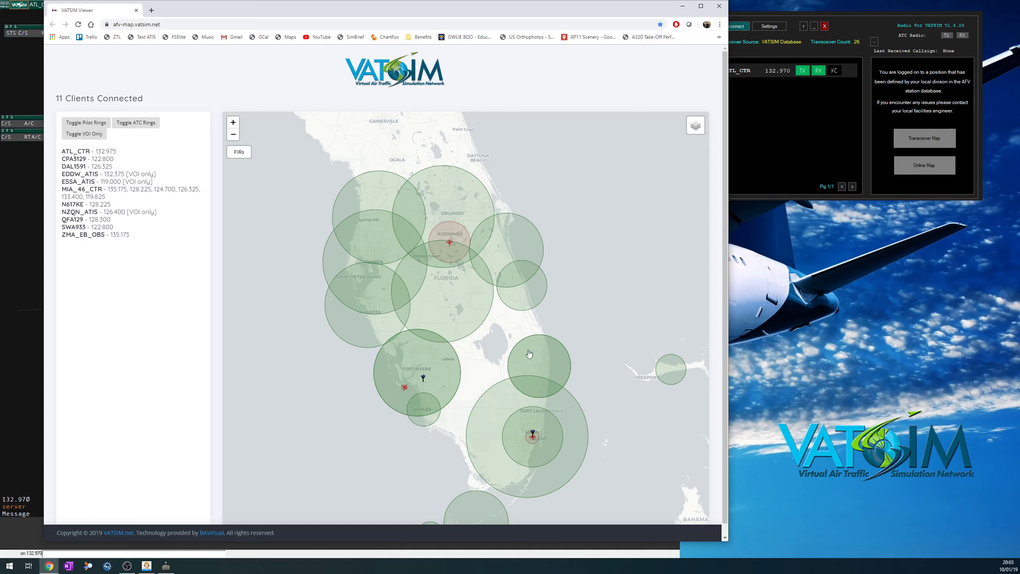
pyautogui.click(449, 244)
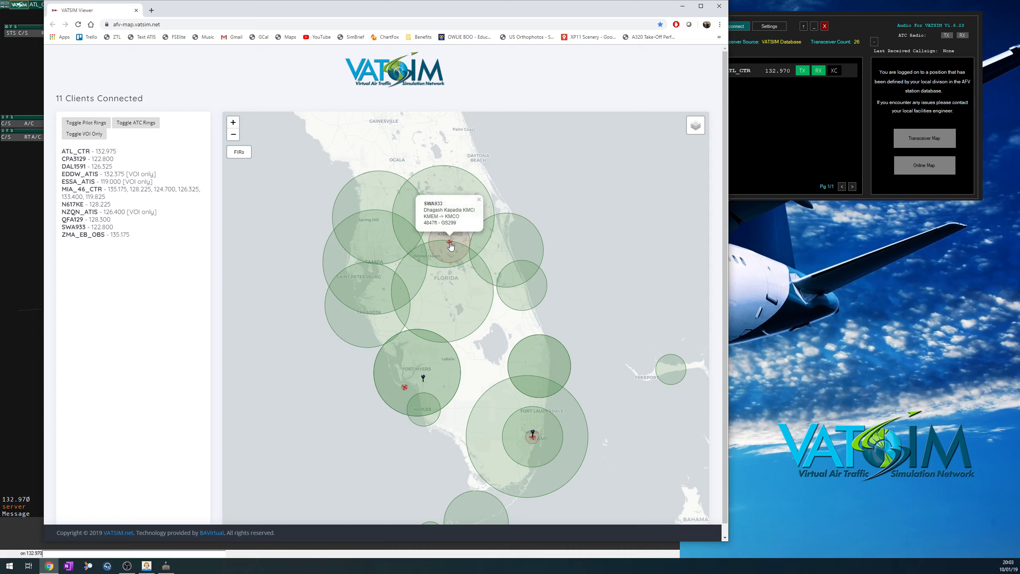
pyautogui.click(406, 388)
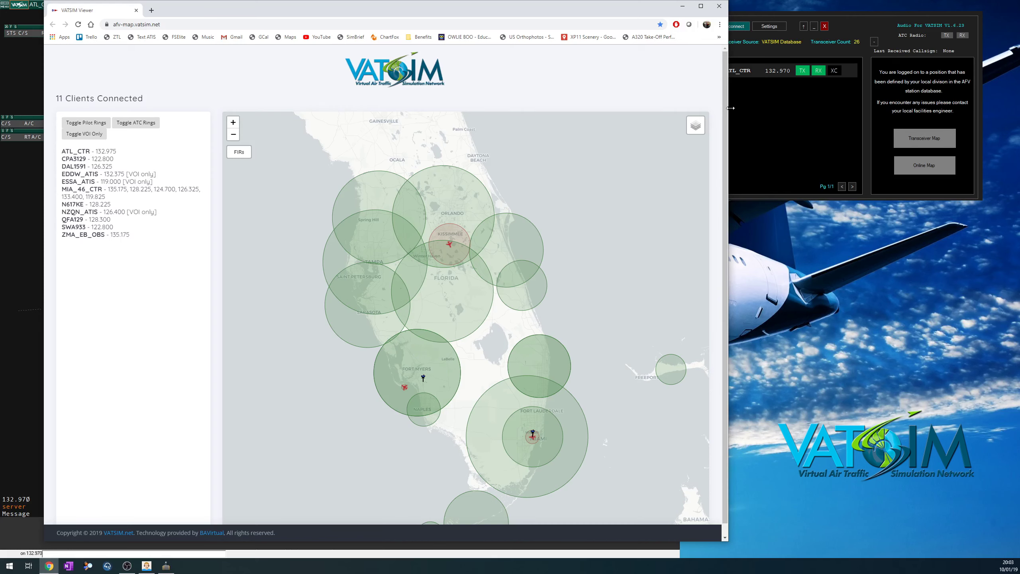
# Narrow the map window, enable cross-coupling (XC) for ATL_CTR in Audio For VATSIM, and close the online map
pyautogui.moveTo(730, 107); pyautogui.dragTo(646, 120)
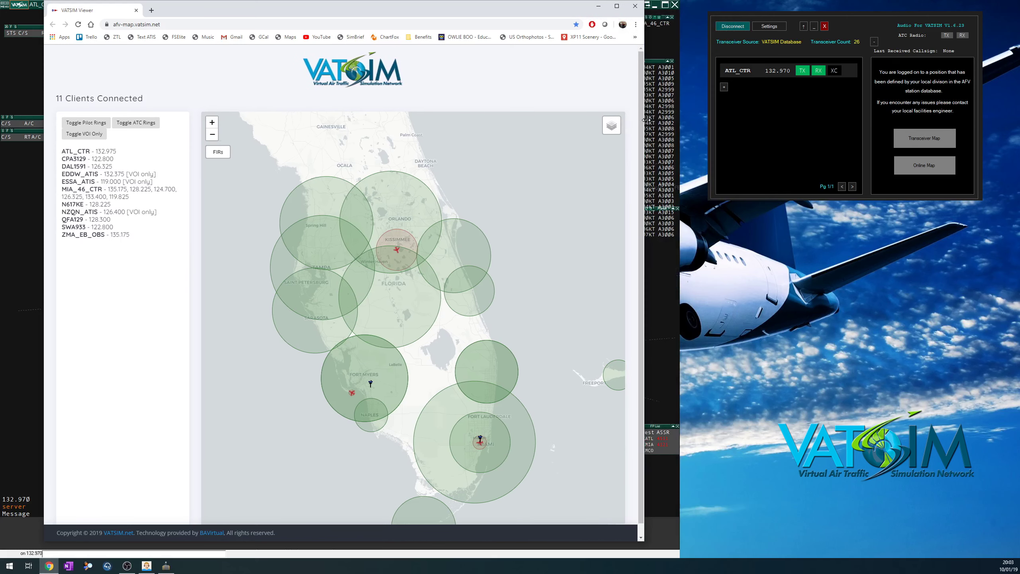
pyautogui.click(832, 72)
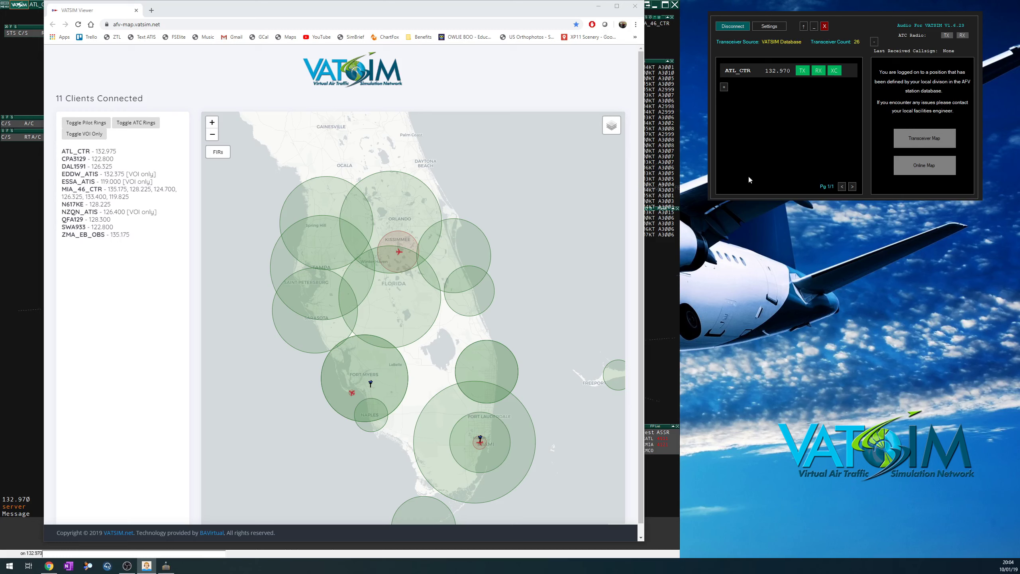
pyautogui.click(639, 11)
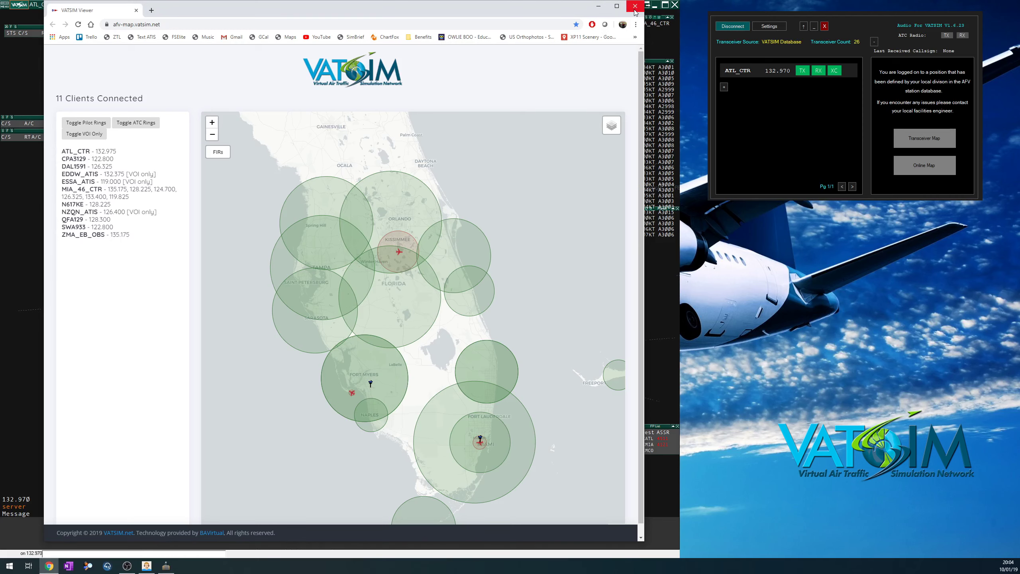
pyautogui.click(638, 10)
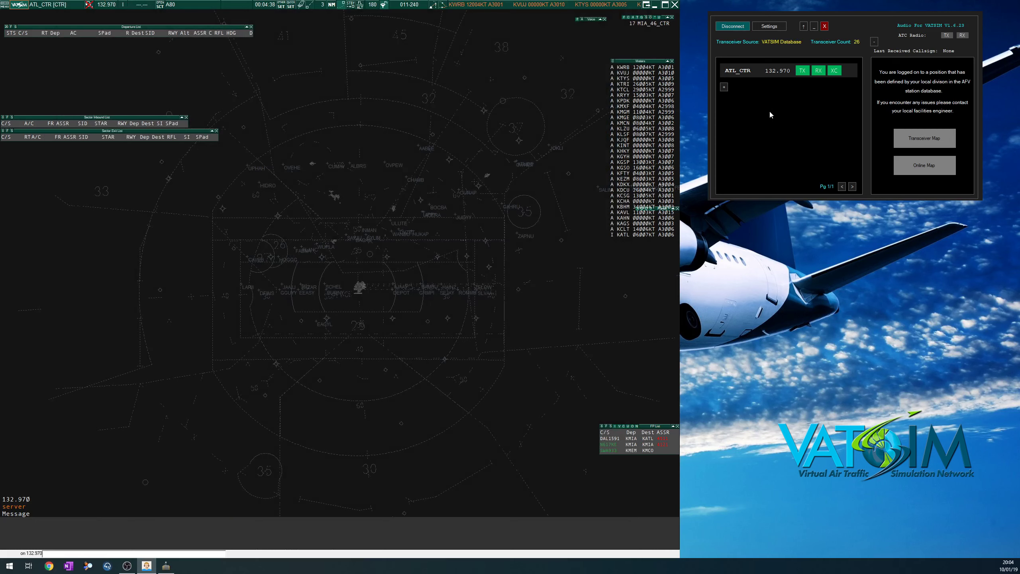
# Add an extra station with callsign KATL_TWR on frequency 119.1
pyautogui.click(724, 88)
pyautogui.click(761, 87)
pyautogui.write('KATL_TWR')
pyautogui.click(790, 88)
pyautogui.moveTo(485, 266); pyautogui.dragTo(763, 136)
pyautogui.write('119')
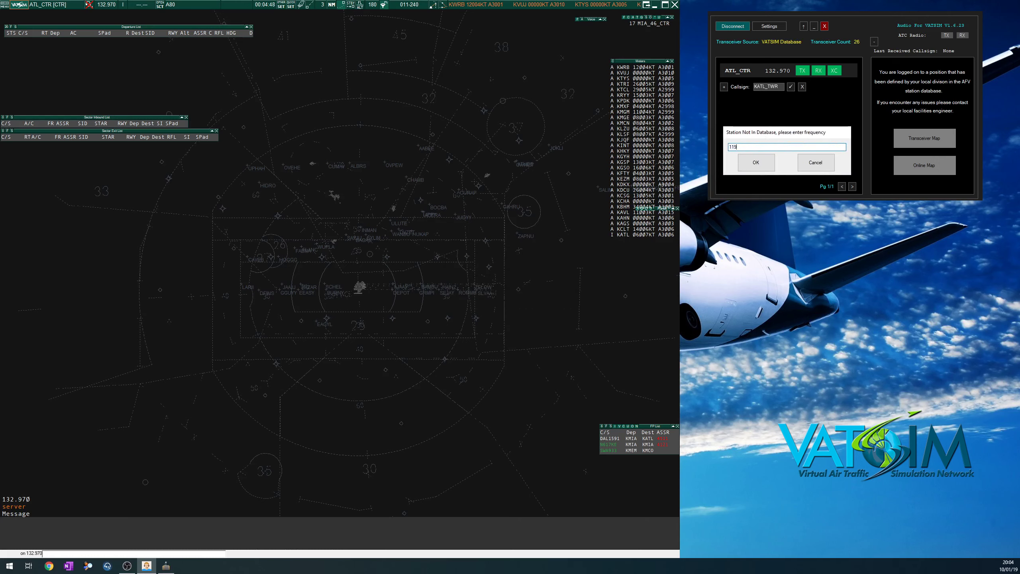
pyautogui.write('.1')
pyautogui.press('Return')
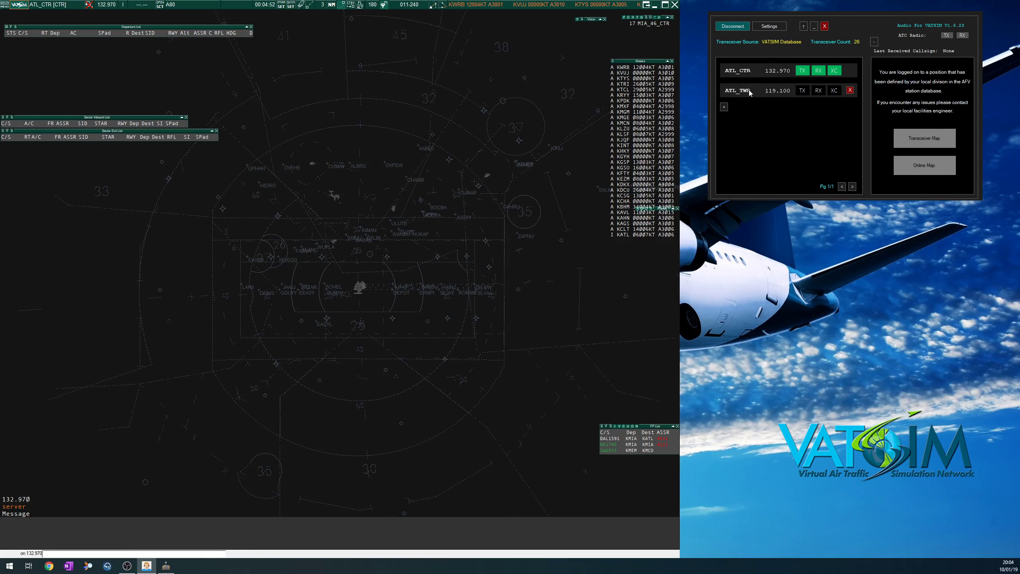
# Enable receive and transmit for ATL_TWR, and turn off cross-coupling for ATL_CTR
pyautogui.click(819, 91)
pyautogui.click(802, 90)
pyautogui.click(834, 71)
# Open the online map, examine ATL_CTR's frequencies, station details and rings around Atlanta, and close the map
pyautogui.click(927, 166)
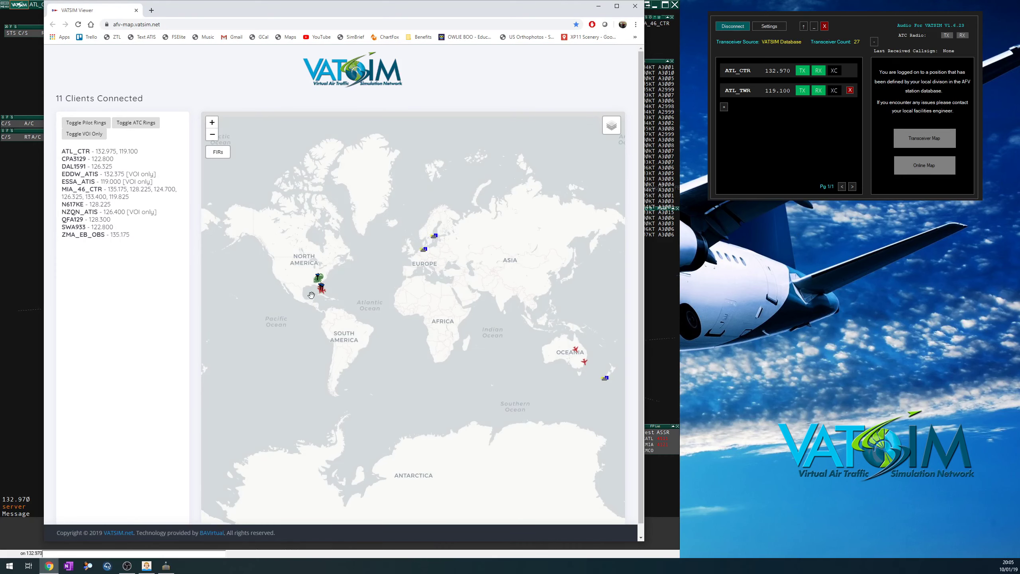
pyautogui.scroll(2, 330, 254)
pyautogui.scroll(3, 330, 254)
pyautogui.scroll(1, 418, 297)
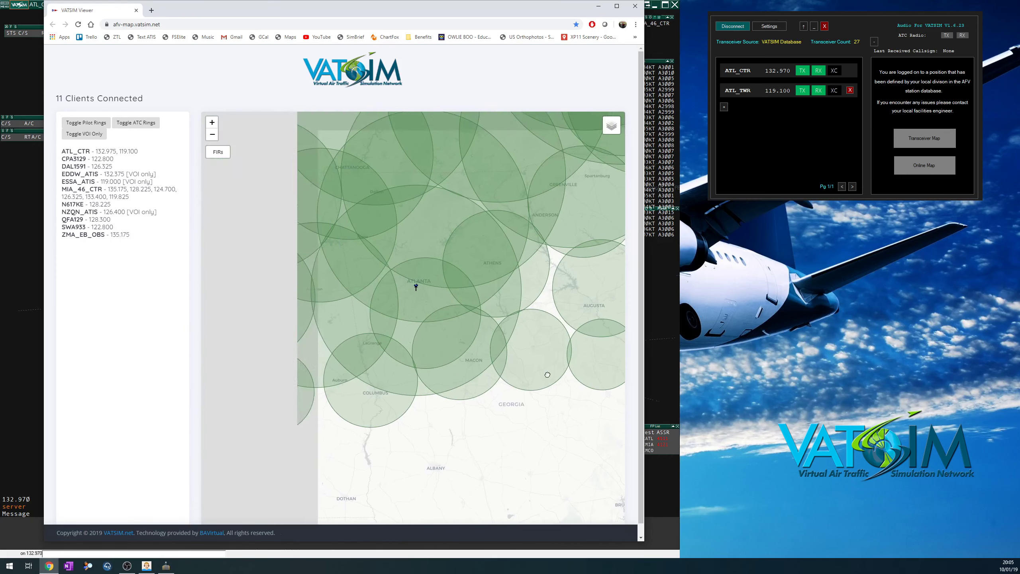
pyautogui.click(420, 287)
pyautogui.click(439, 296)
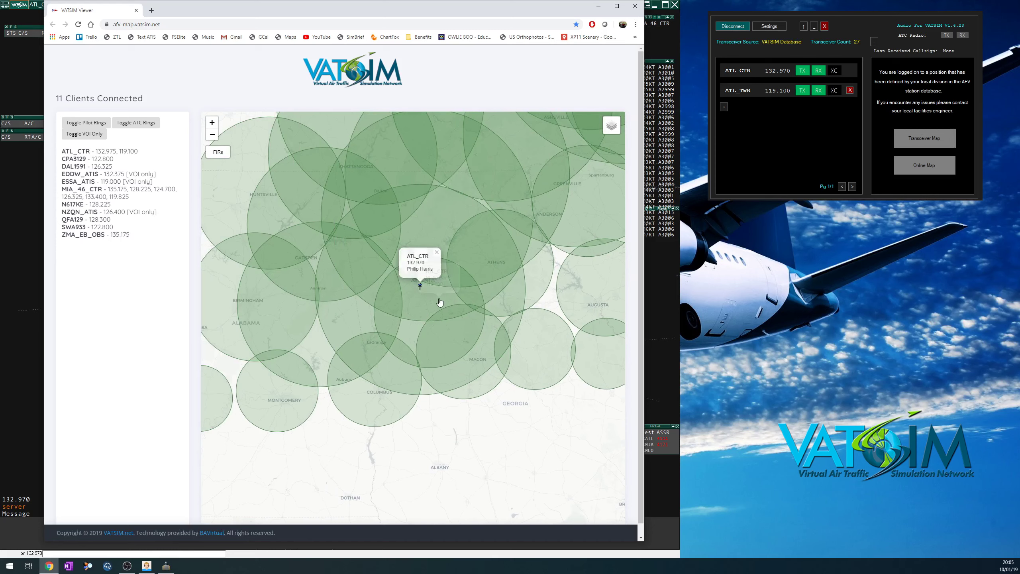
pyautogui.click(556, 397)
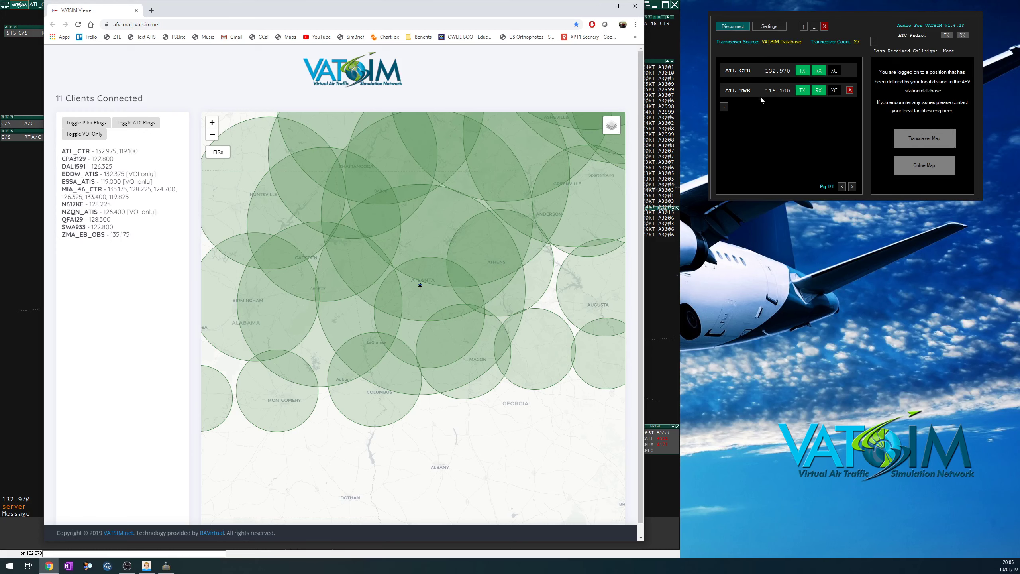
pyautogui.click(136, 11)
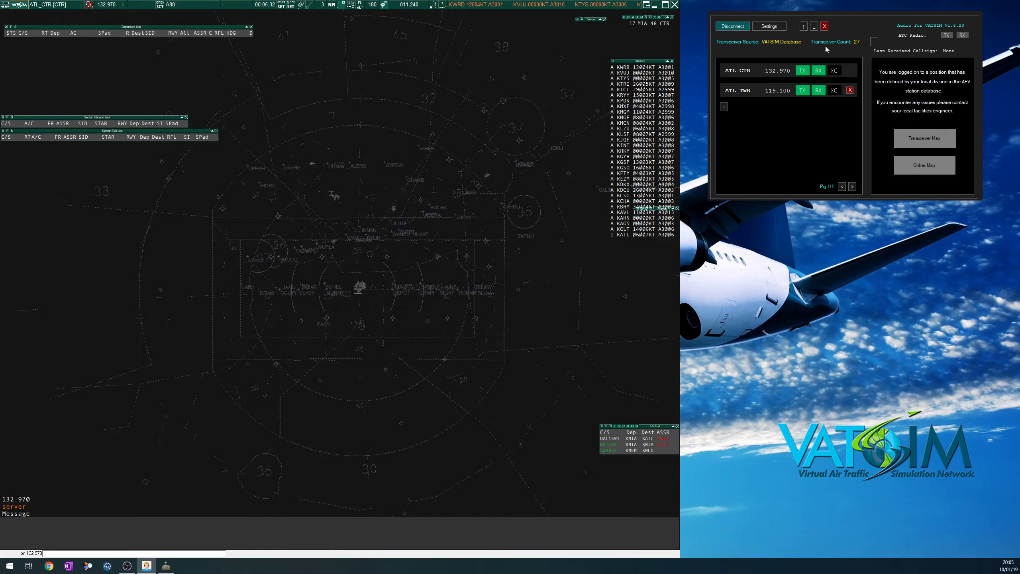
# Add the KATL_GND station on frequency 121.900 with transmit and receive enabled
pyautogui.click(724, 107)
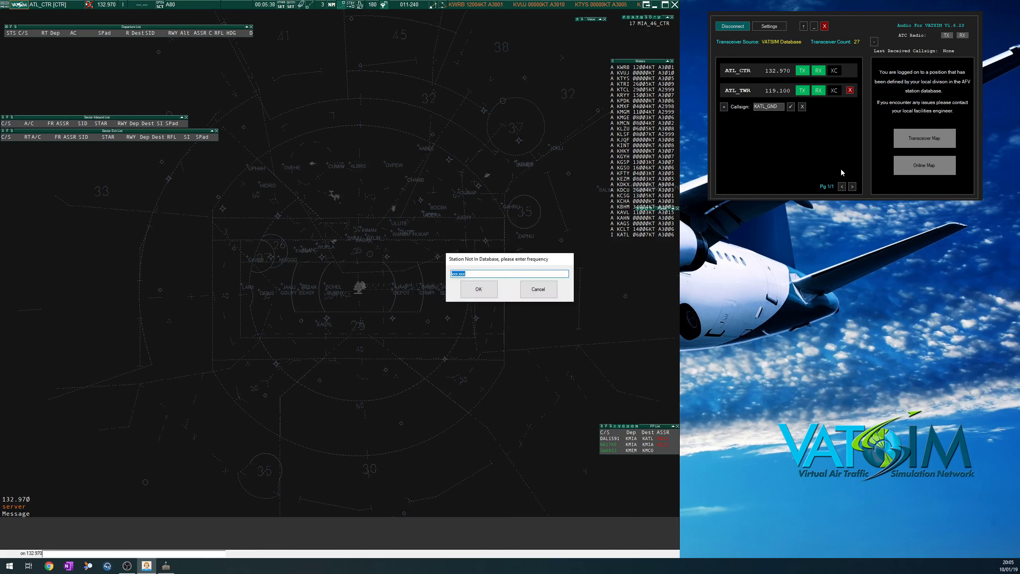
pyautogui.write('121.900')
pyautogui.press('Return')
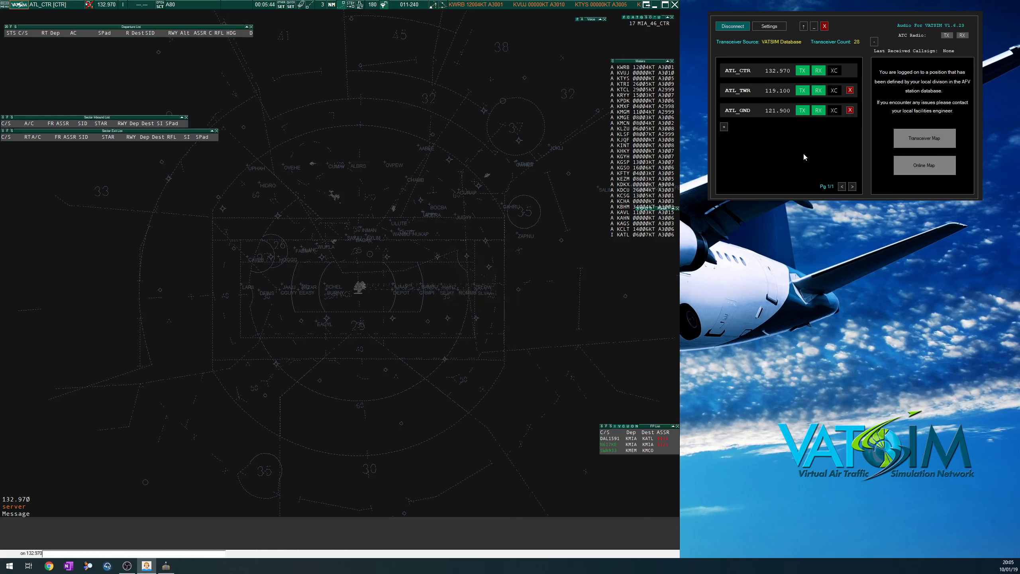
# Check ZTL-43's primary frequency selection in EuroScope's voice communication setup, and close the setup
pyautogui.click(89, 5)
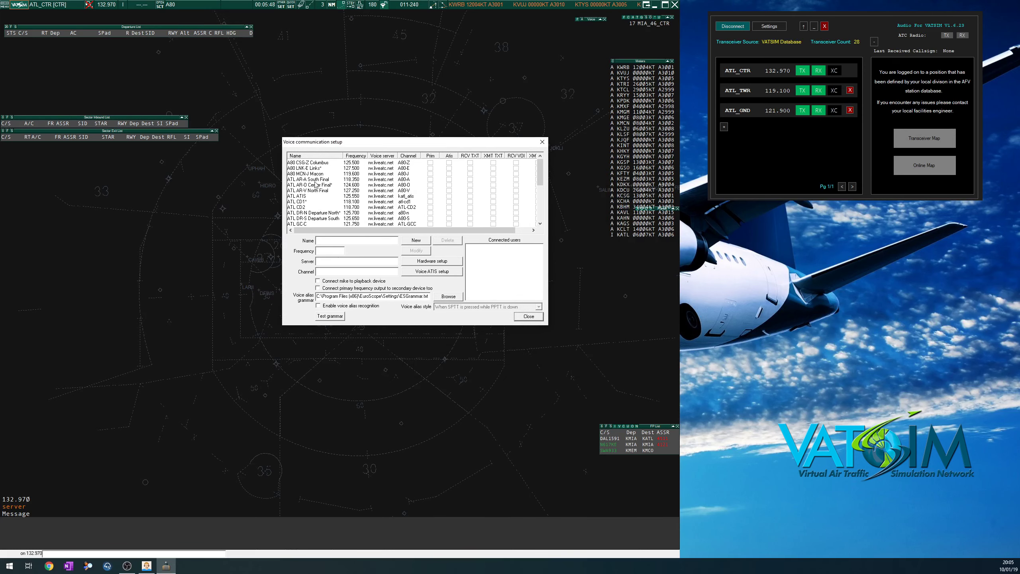
pyautogui.scroll(-5, 422, 209)
pyautogui.click(430, 219)
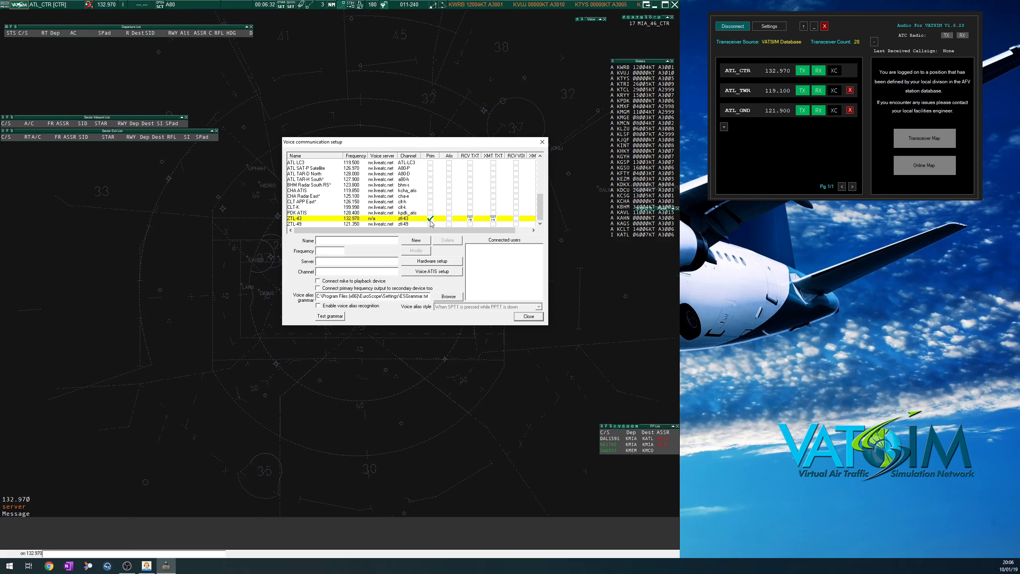
pyautogui.click(530, 318)
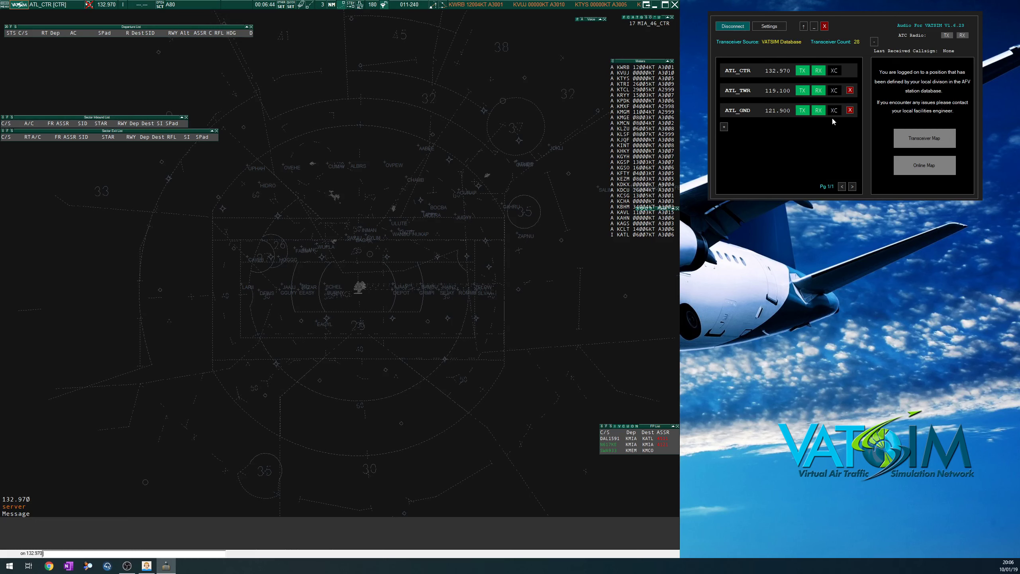
# Enable cross-coupling across ATL_CTR, ATL_TWR and ATL_GND in Audio For VATSIM, and turn it off again
pyautogui.click(835, 72)
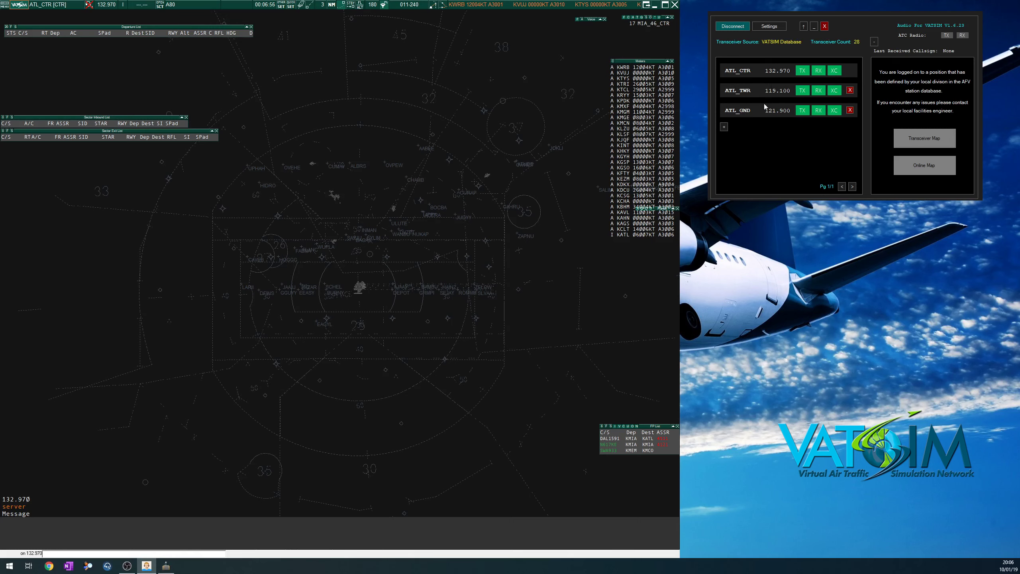
pyautogui.click(834, 70)
pyautogui.click(834, 90)
pyautogui.click(834, 110)
# Remove the ATL_TWR and ATL_GND stations from the frequency list
pyautogui.click(850, 90)
pyautogui.click(850, 90)
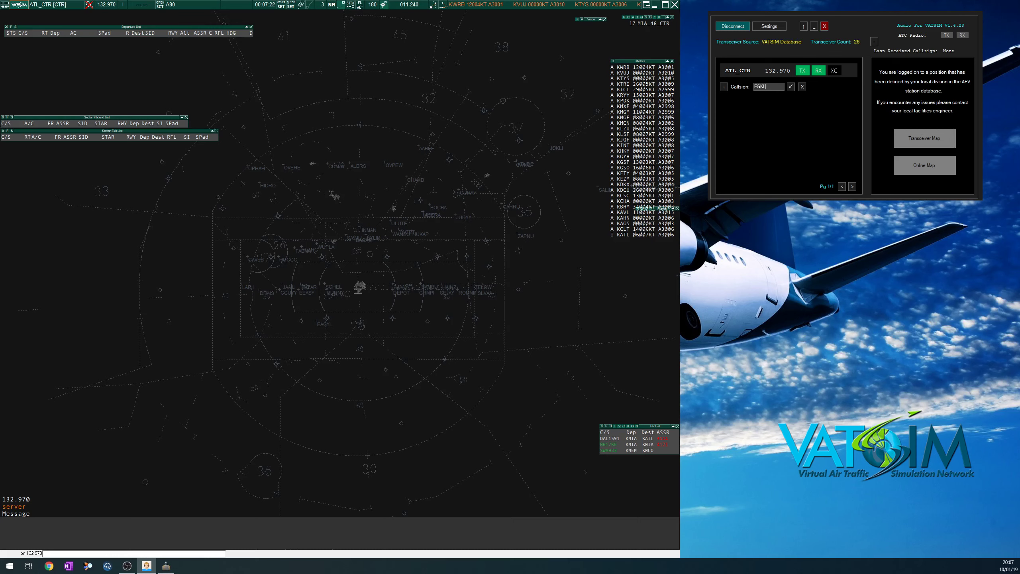
# Add callsign EGLL_N_APP with its associated Heathrow stations, and look through both pages of the station list
pyautogui.press('BackSpace')
pyautogui.press('BackSpace')
pyautogui.press('BackSpace')
pyautogui.write('LL_N_APP')
pyautogui.click(791, 87)
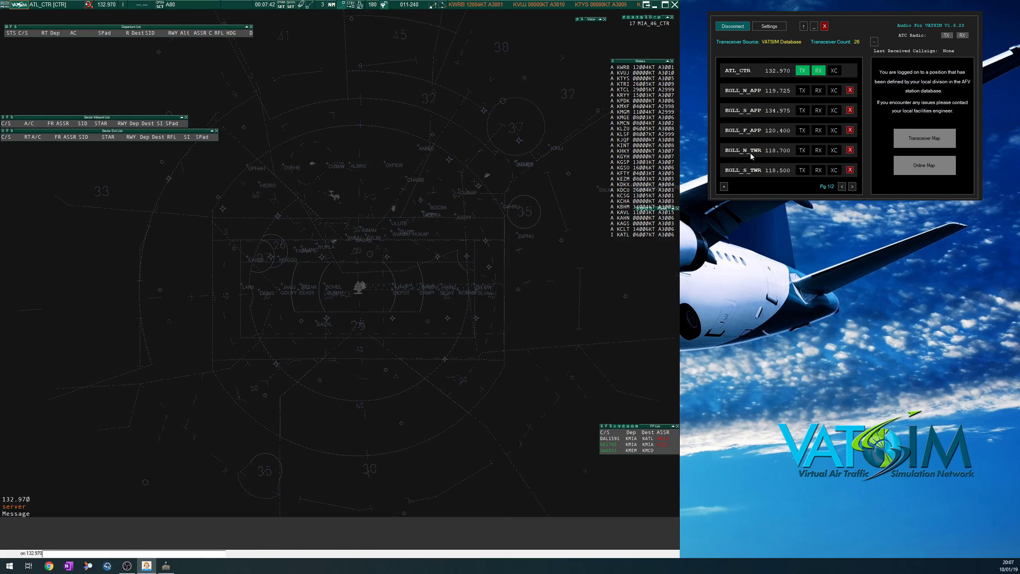
pyautogui.click(852, 187)
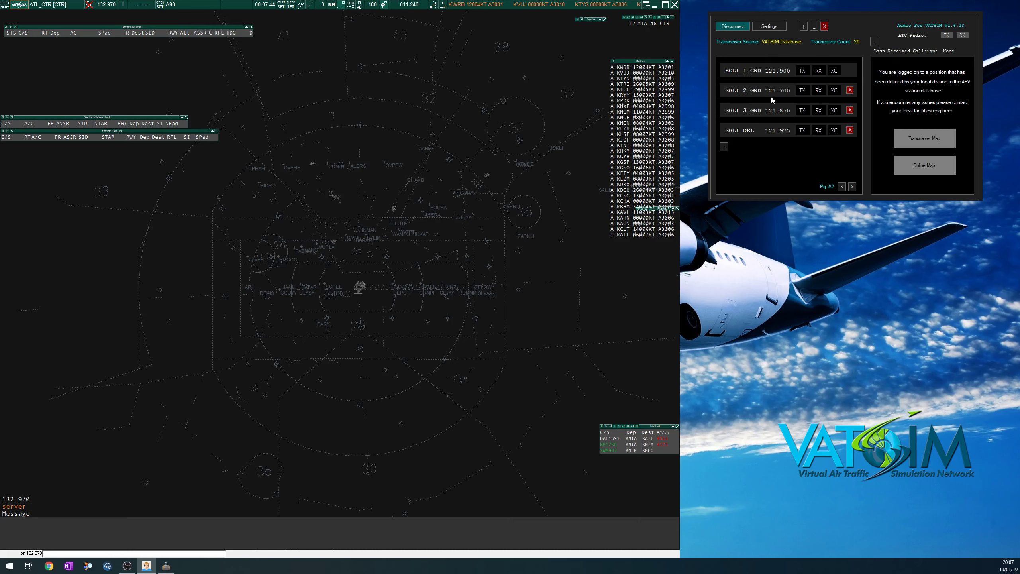
pyautogui.click(842, 187)
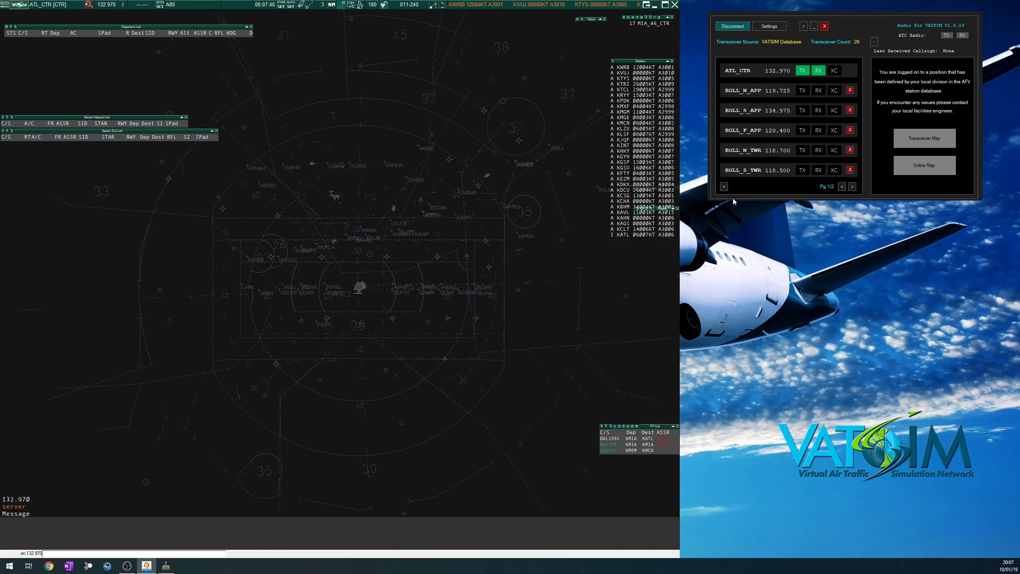
# Remove every EGLL station, leaving only ATL_CTR in the station list
pyautogui.click(850, 91)
pyautogui.click(850, 90)
pyautogui.click(850, 91)
pyautogui.click(850, 91)
pyautogui.click(851, 91)
pyautogui.click(851, 91)
pyautogui.click(850, 91)
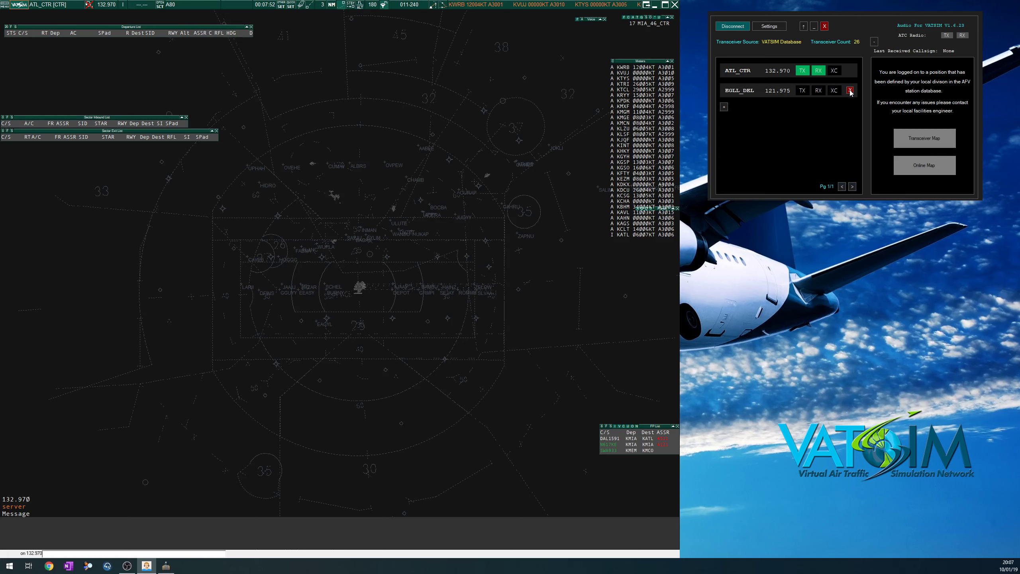
pyautogui.click(850, 91)
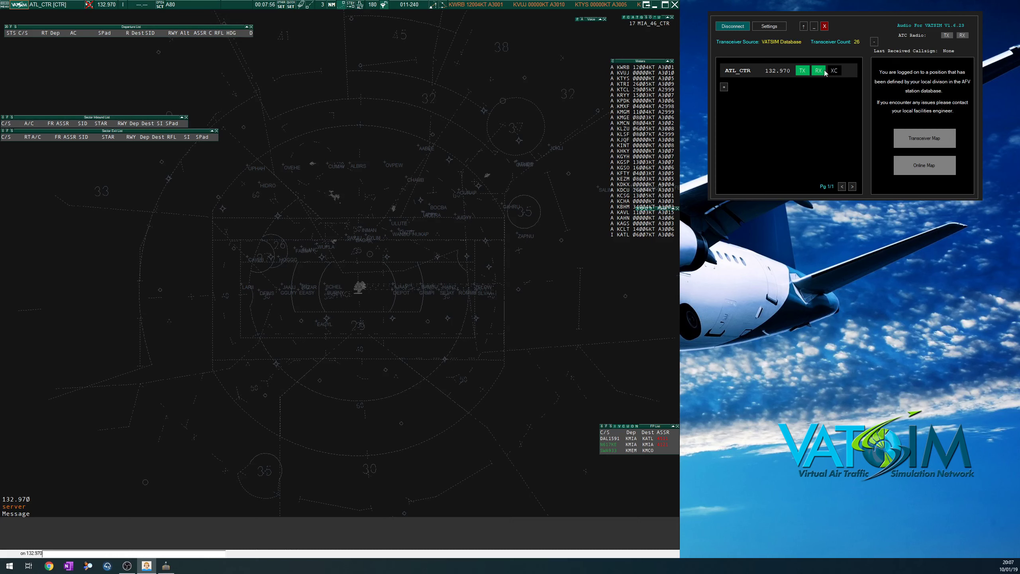
# Disconnect Audio For VATSIM and EuroScope's ATL_CTR session, and reconnect EuroScope to VATSIM with callsign ATL_1_APP
pyautogui.click(739, 27)
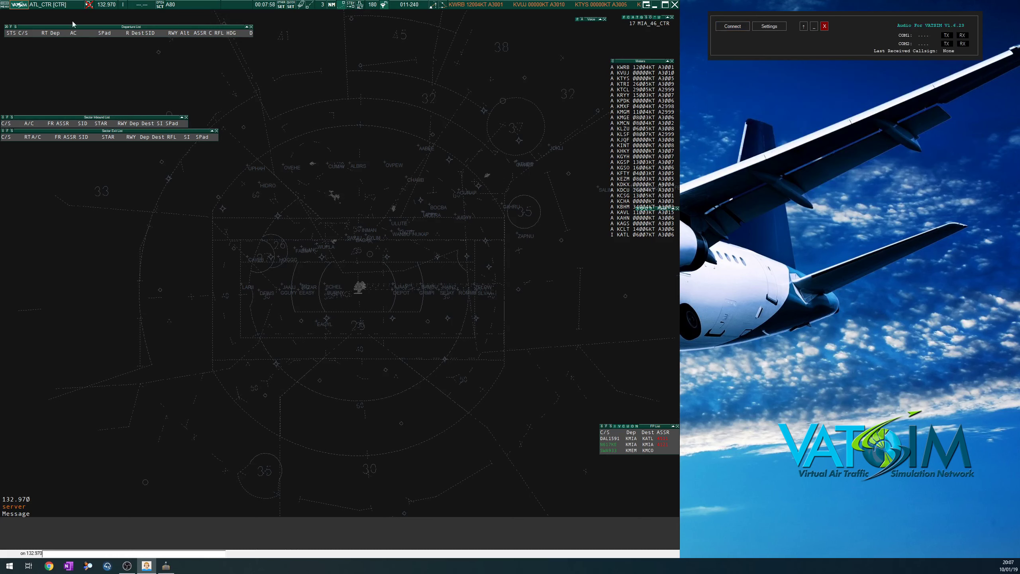
pyautogui.click(306, 413)
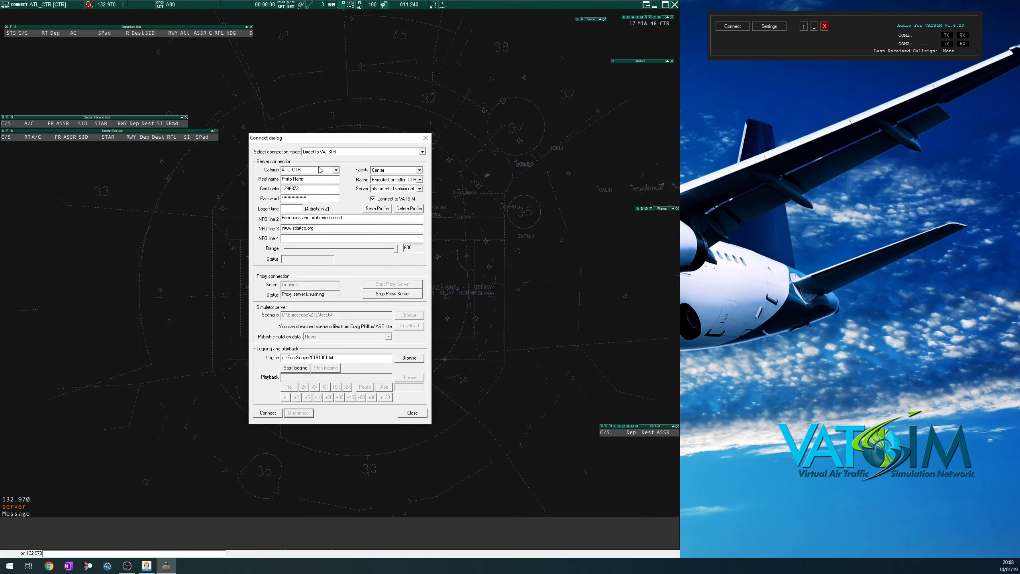
pyautogui.click(336, 169)
pyautogui.click(313, 177)
pyautogui.click(268, 413)
pyautogui.click(364, 302)
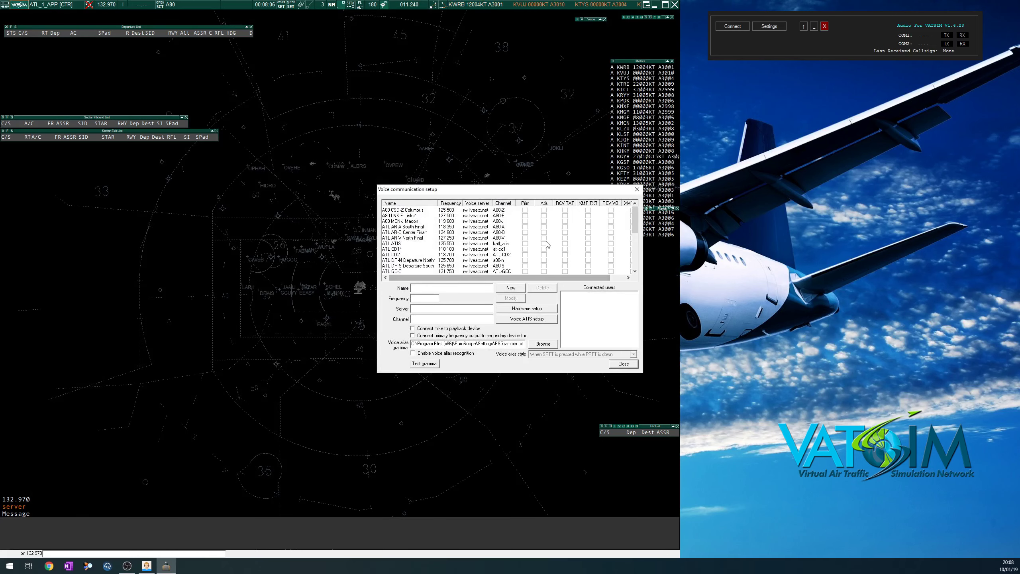
# Connect Audio For VATSIM as ATL_1_APP, and switch off text receive and transmit for the ATL GC-N and ZTL-43 channels
pyautogui.click(733, 26)
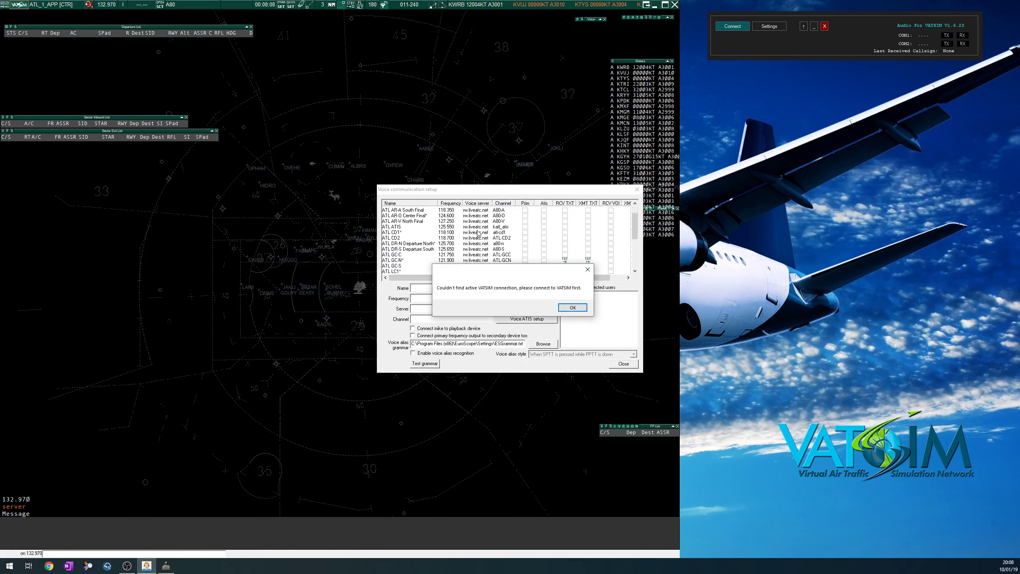
pyautogui.click(572, 307)
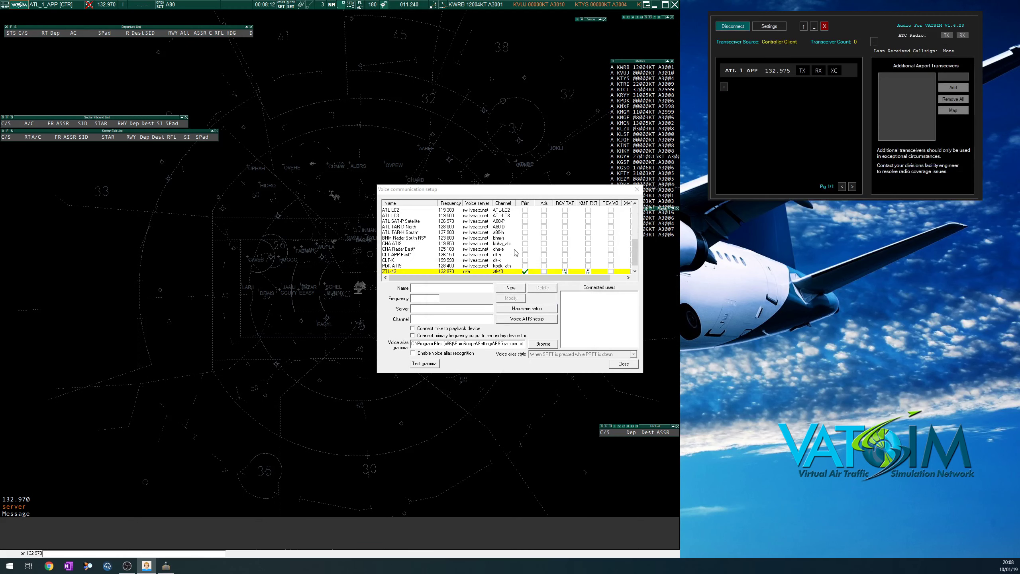
pyautogui.click(593, 221)
pyautogui.click(567, 211)
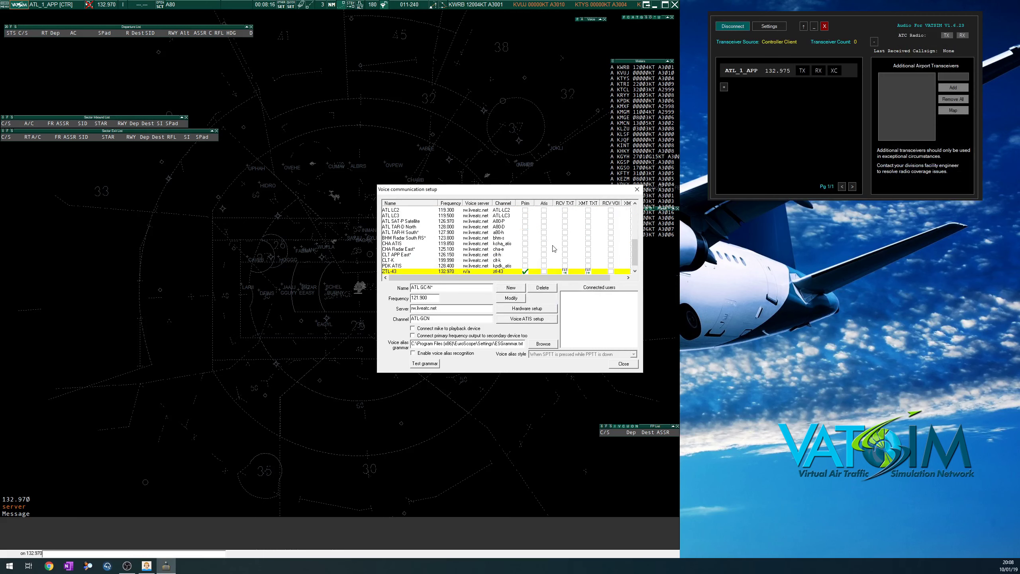
pyautogui.click(577, 267)
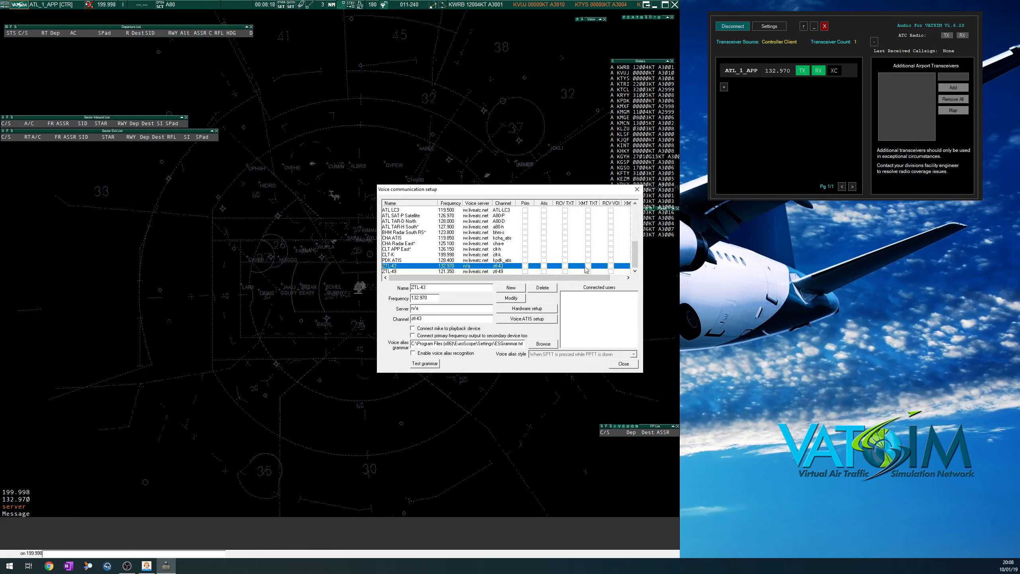
# Make the ATL TAR-H South channel on 127.900 the primary frequency and close the voice communication setup
pyautogui.scroll(2, 433, 236)
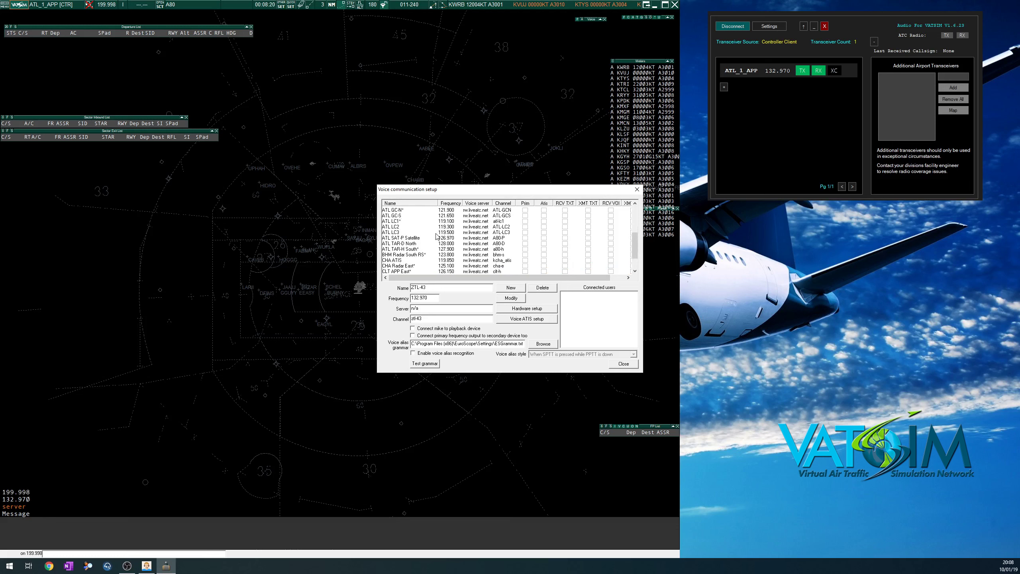
pyautogui.click(414, 266)
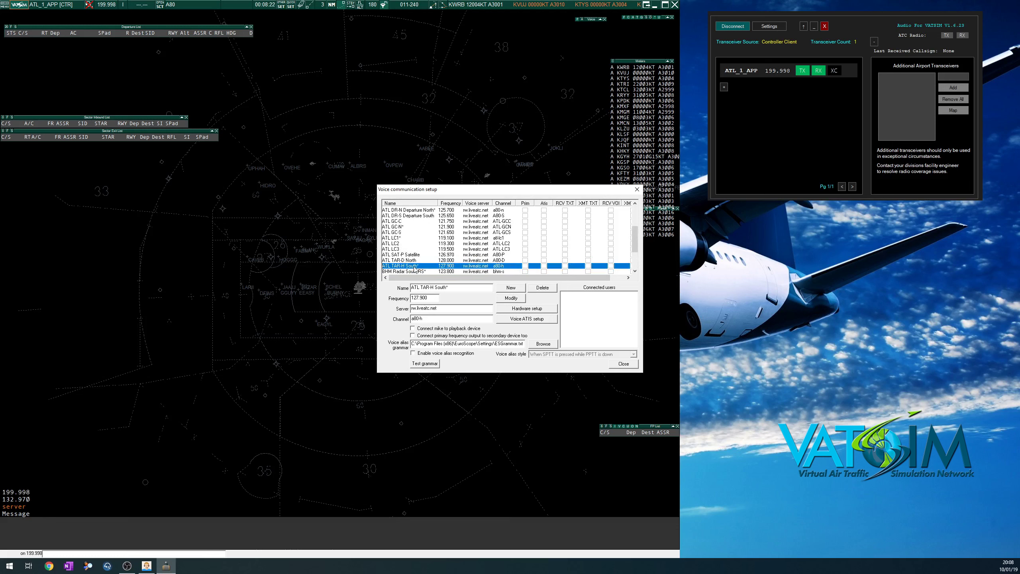
pyautogui.click(525, 266)
pyautogui.click(624, 365)
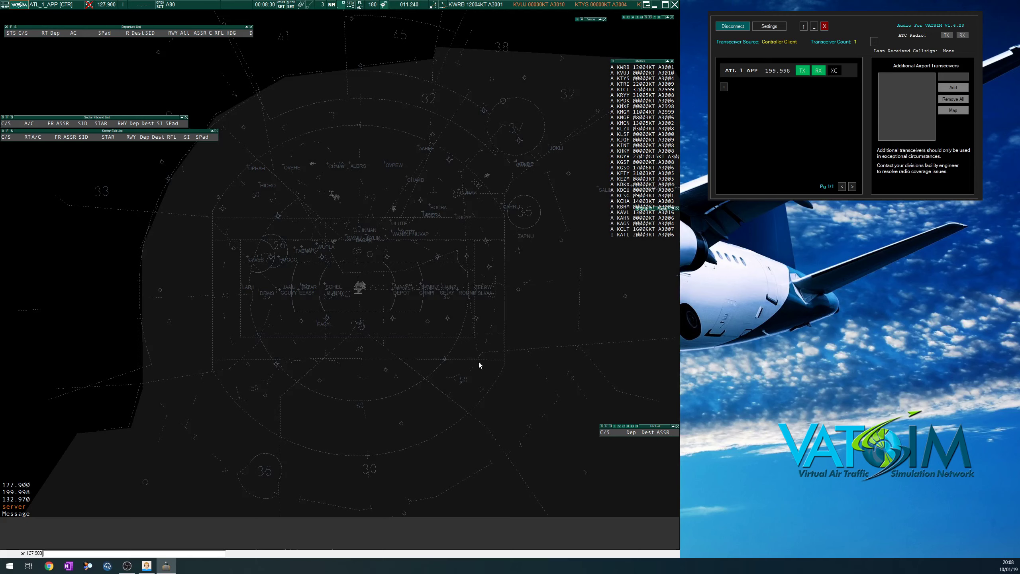
# Clear the unused frequencies from the chat list and set the visibility centre to ATL with the vis command
pyautogui.moveTo(478, 360); pyautogui.dragTo(446, 329)
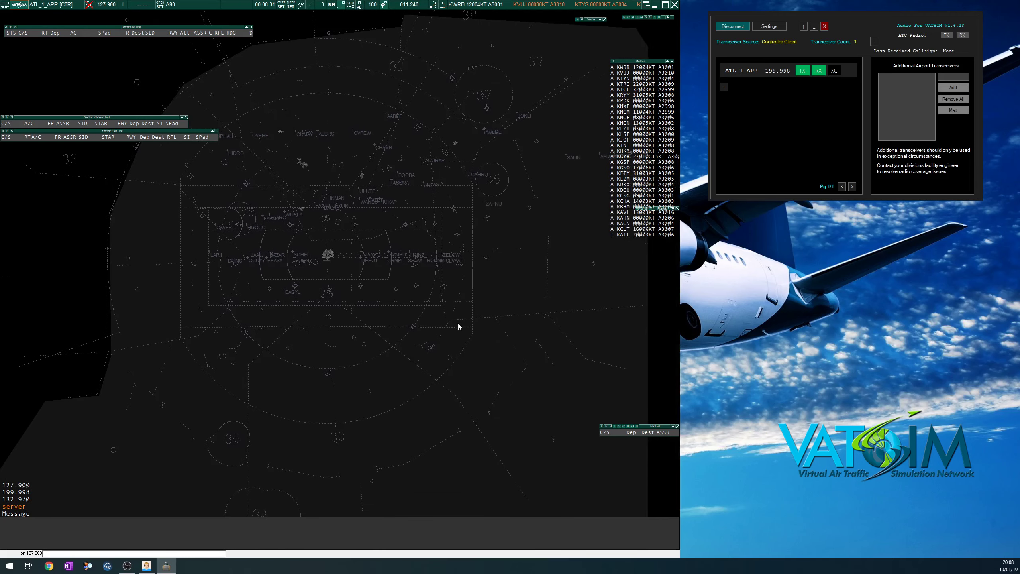
pyautogui.click(20, 506)
pyautogui.click(20, 514)
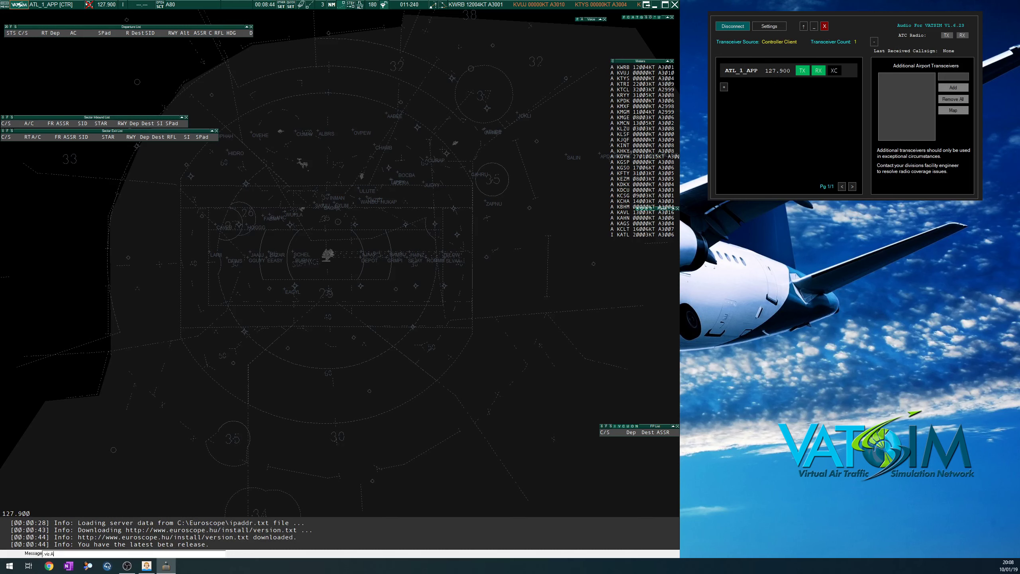
pyautogui.write('TL')
pyautogui.press('Return')
# Add KMCN as an additional airport transceiver in Audio For VATSIM
pyautogui.click(954, 77)
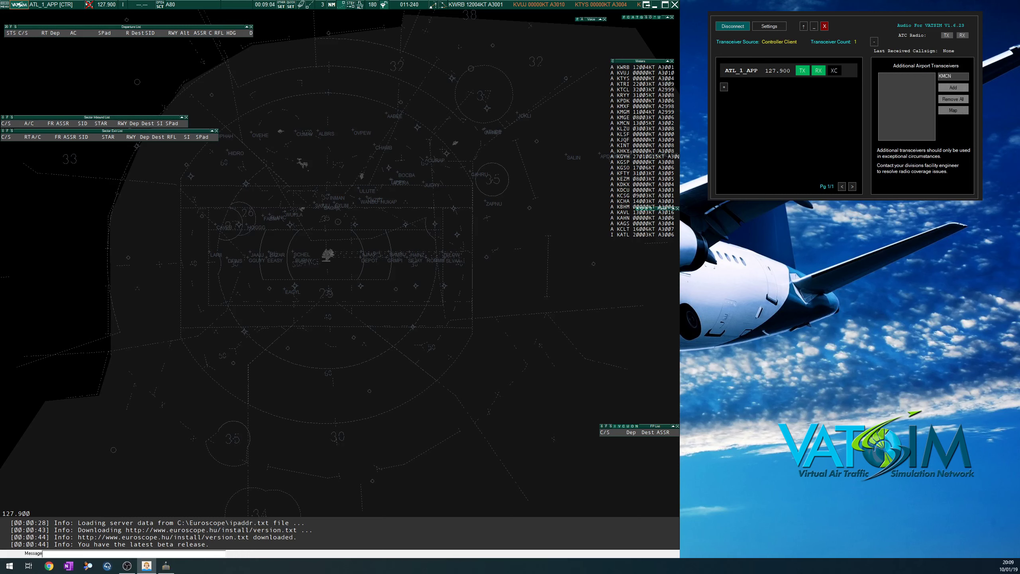
pyautogui.click(954, 88)
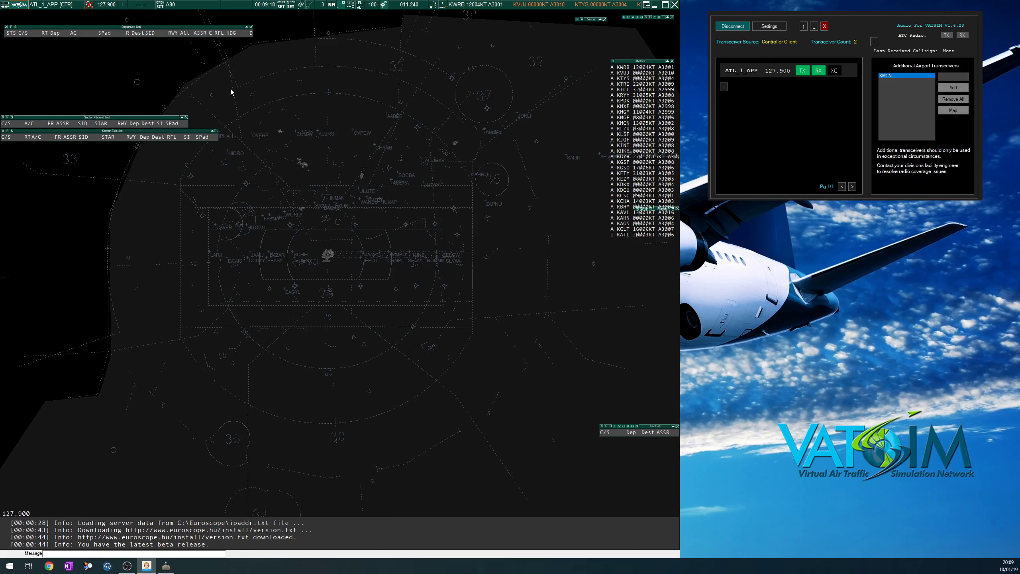
# Open EuroScope's voice ATIS setup beside the voice communication setup and connect the KATL ATIS
pyautogui.click(89, 5)
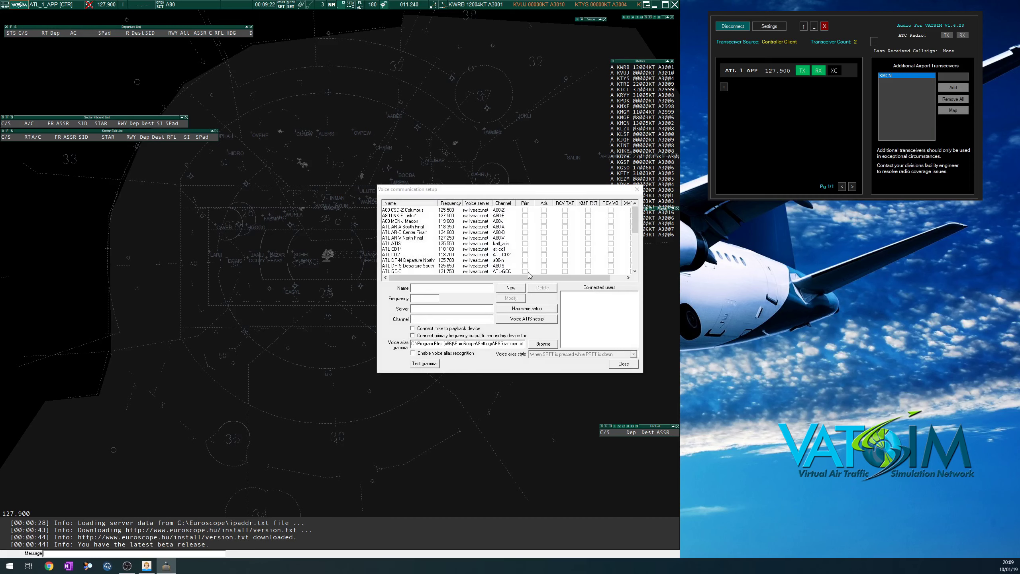
pyautogui.moveTo(519, 193); pyautogui.dragTo(462, 150)
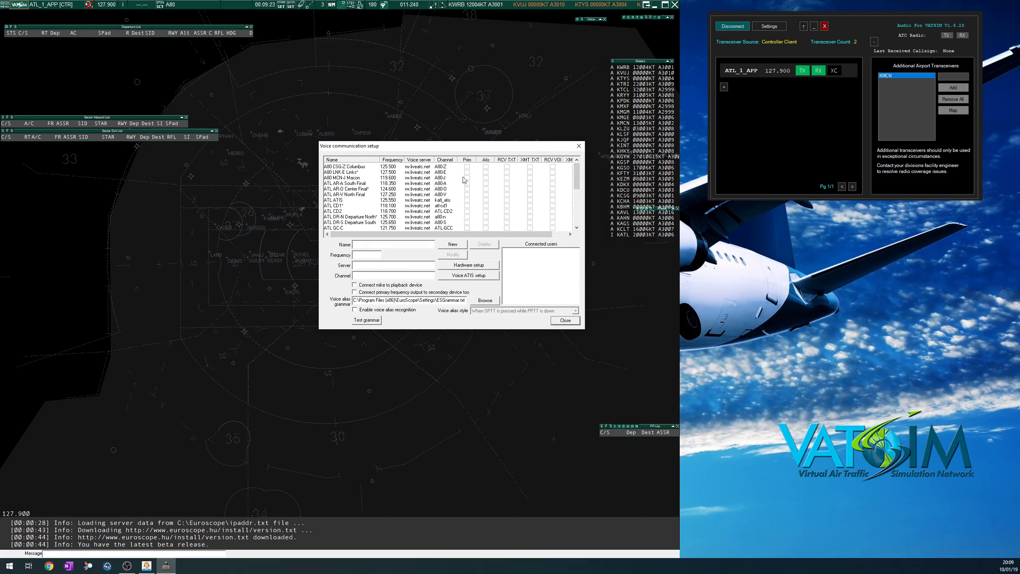
pyautogui.click(473, 276)
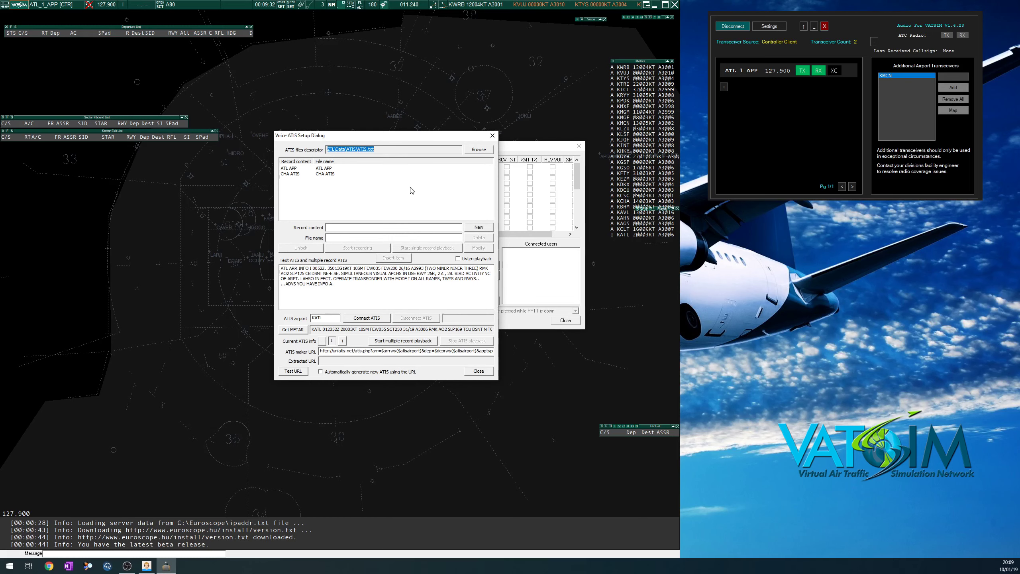
pyautogui.moveTo(380, 139); pyautogui.dragTo(182, 135)
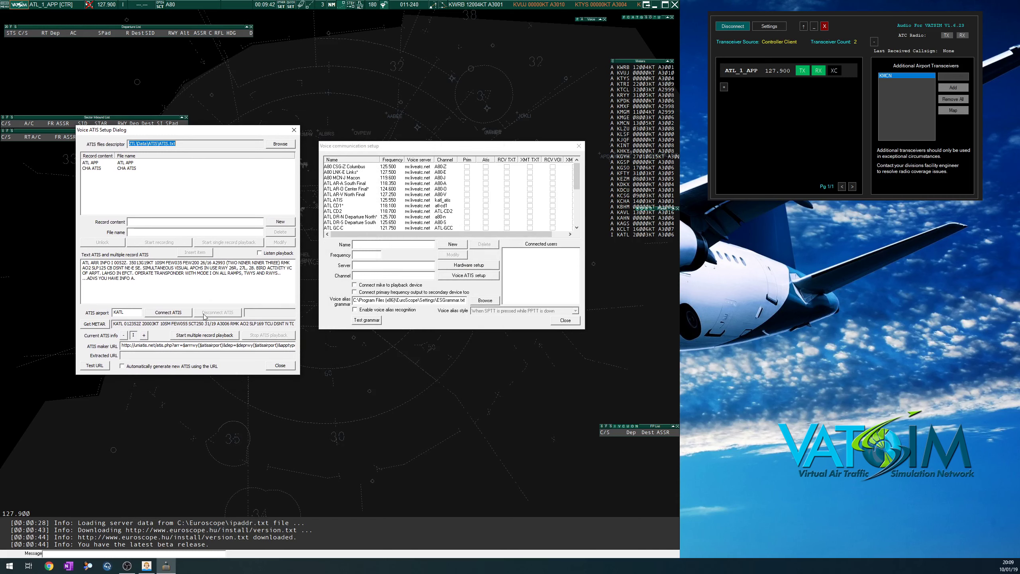
pyautogui.click(173, 316)
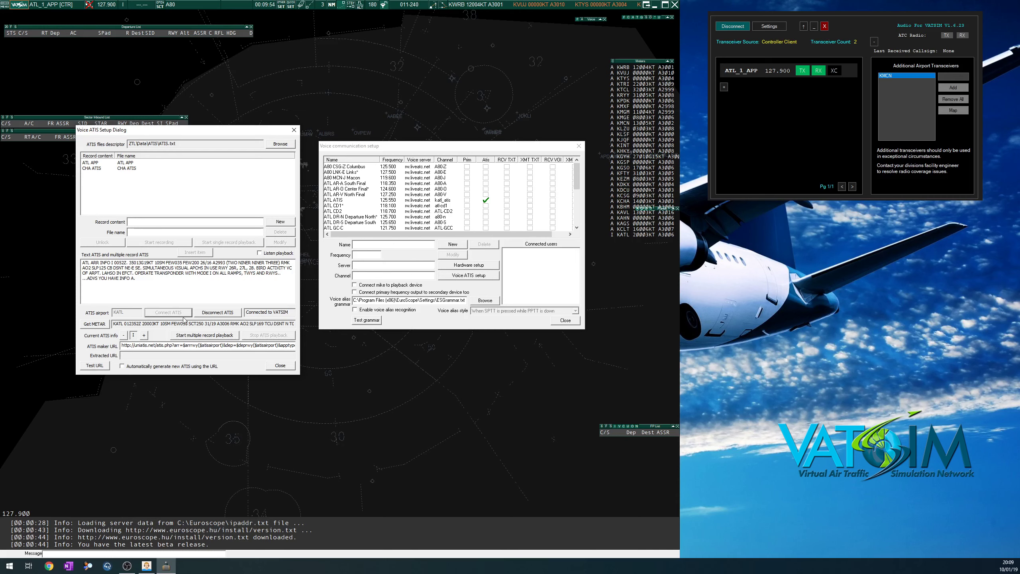
# Highlight the entire text of the ATIS message, and close the voice ATIS and voice communication setups
pyautogui.hotkey('ctrl', 'a')
pyautogui.click(135, 285)
pyautogui.hotkey('ctrl', 'a')
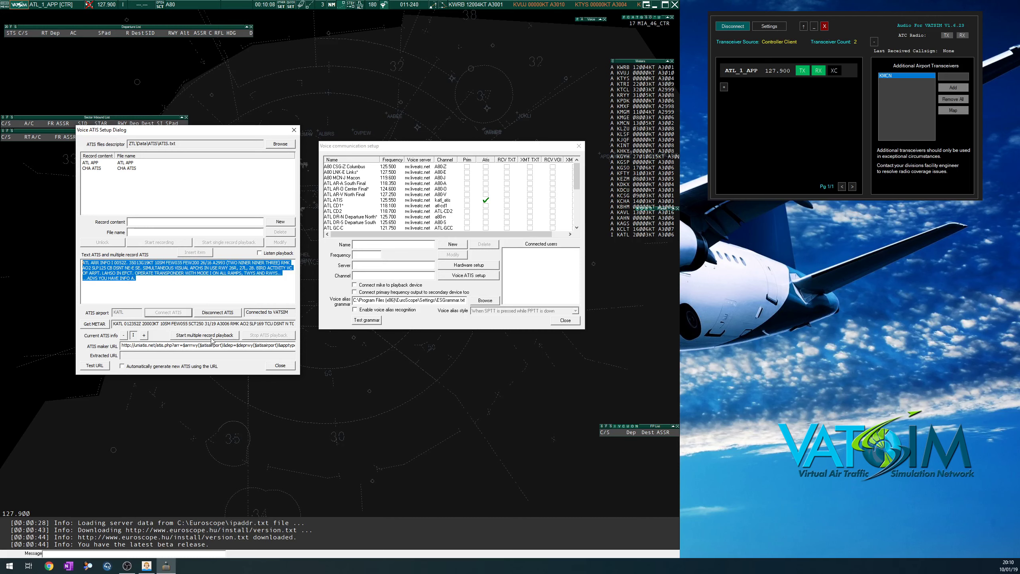
pyautogui.click(277, 365)
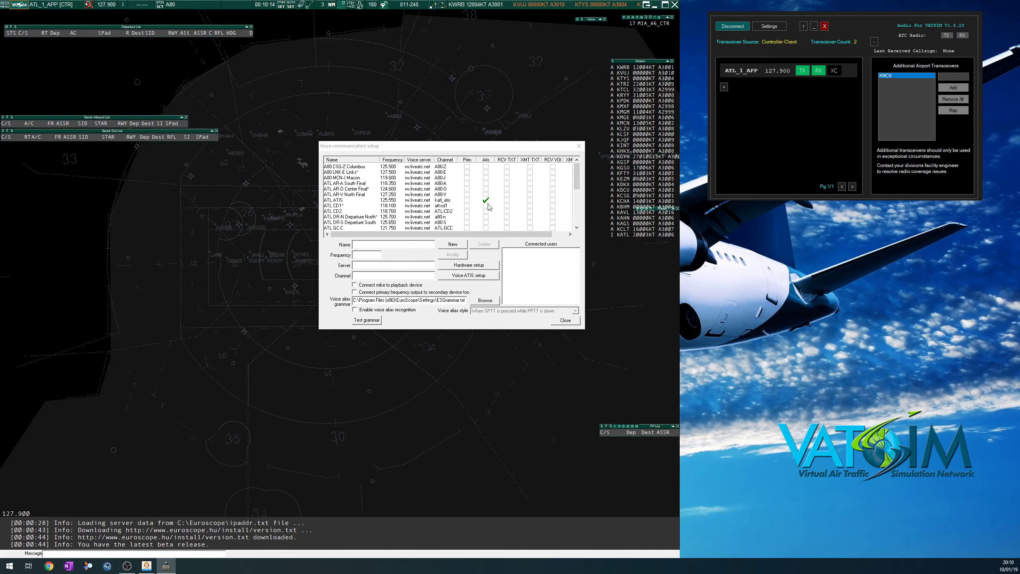
pyautogui.click(565, 322)
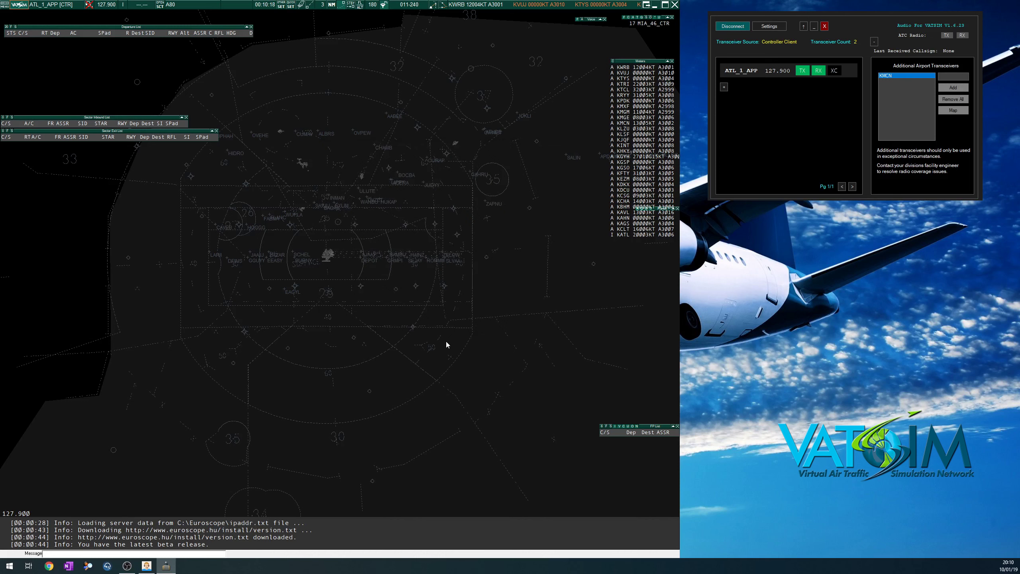